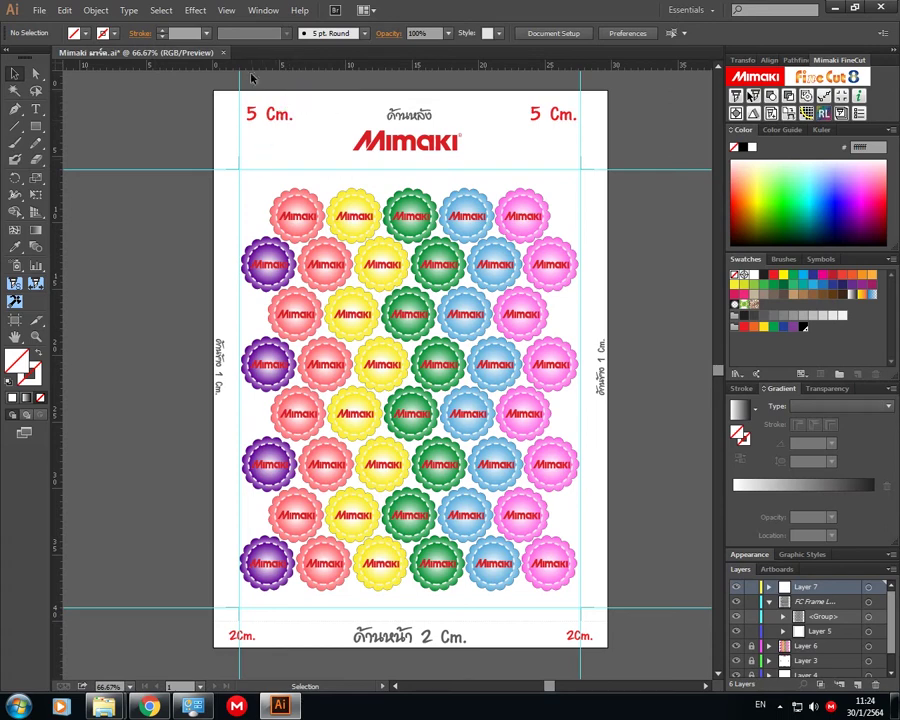
pyautogui.moveTo(250, 68)
pyautogui.mouseDown()
pyautogui.moveTo(255, 160)
pyautogui.moveTo(239, 136)
pyautogui.moveTo(264, 144)
pyautogui.mouseUp()
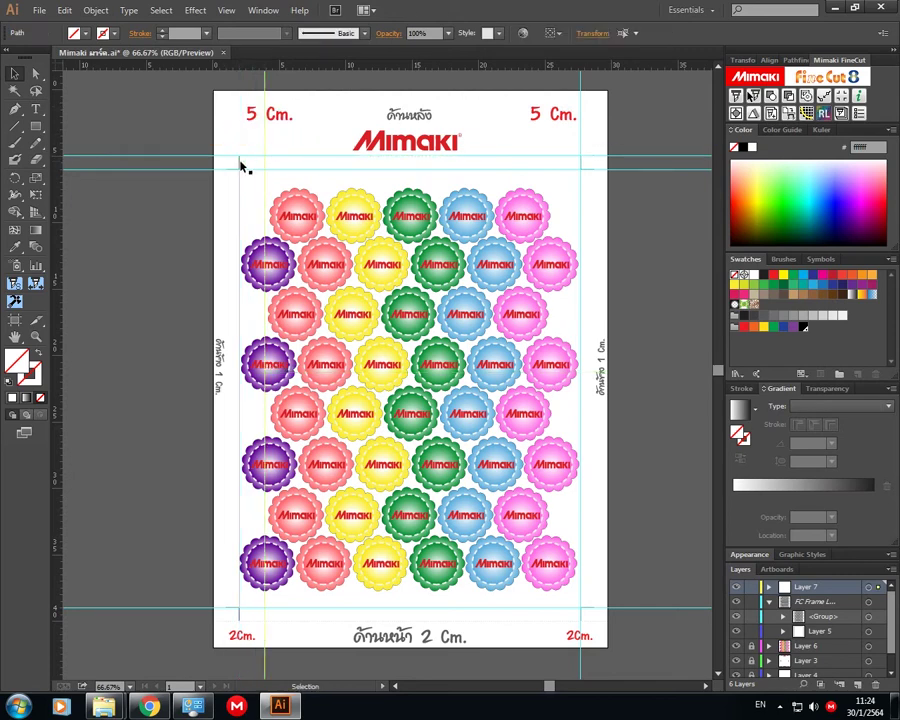
pyautogui.moveTo(266, 131); pyautogui.dragTo(240, 139)
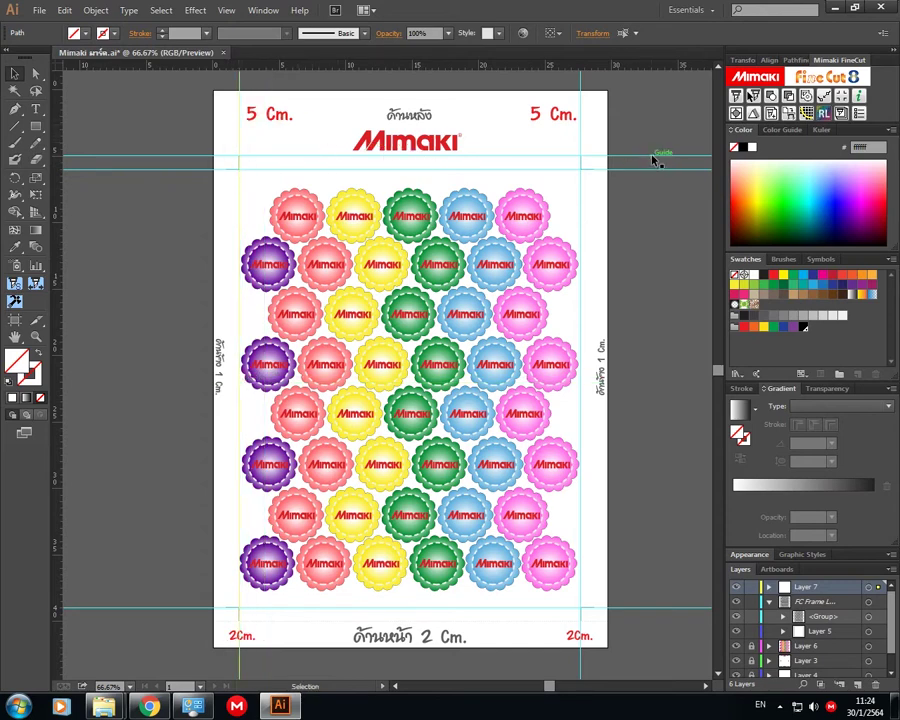
pyautogui.moveTo(654, 156); pyautogui.dragTo(663, 131)
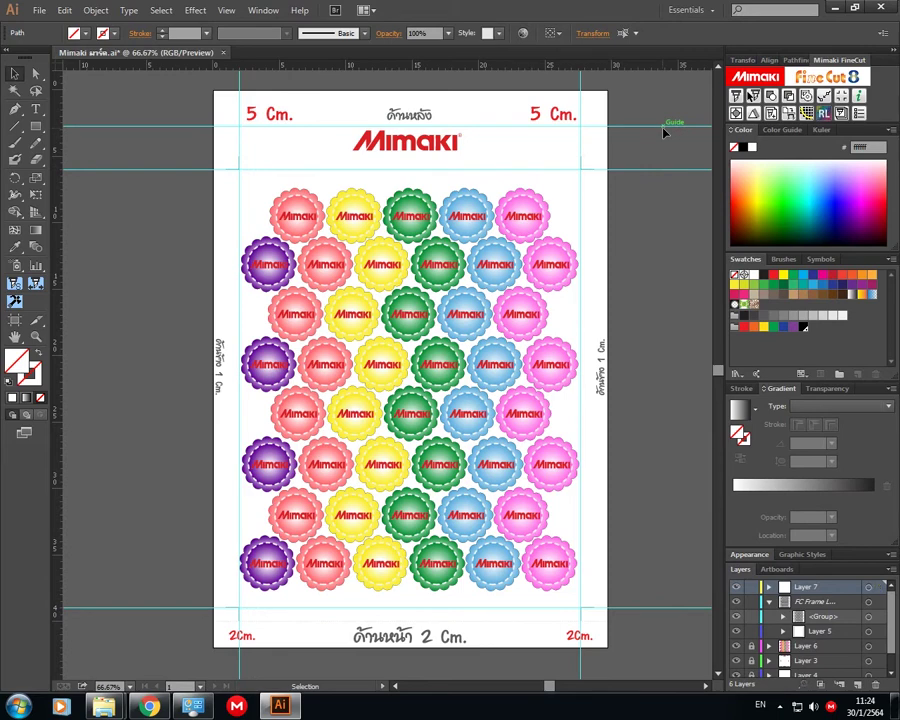
pyautogui.press('Delete')
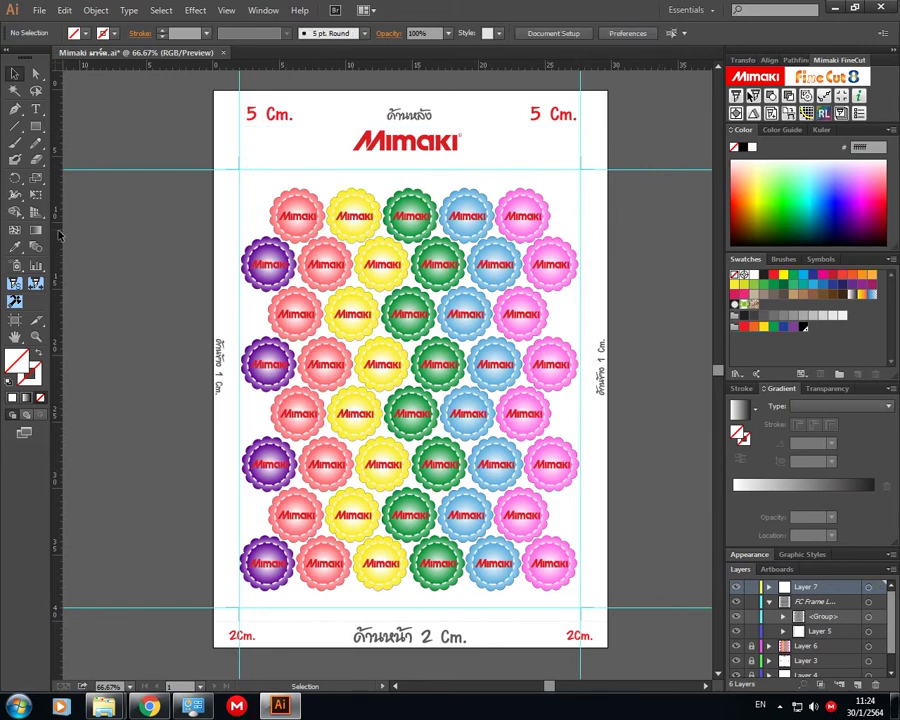
pyautogui.moveTo(58, 240); pyautogui.dragTo(594, 252)
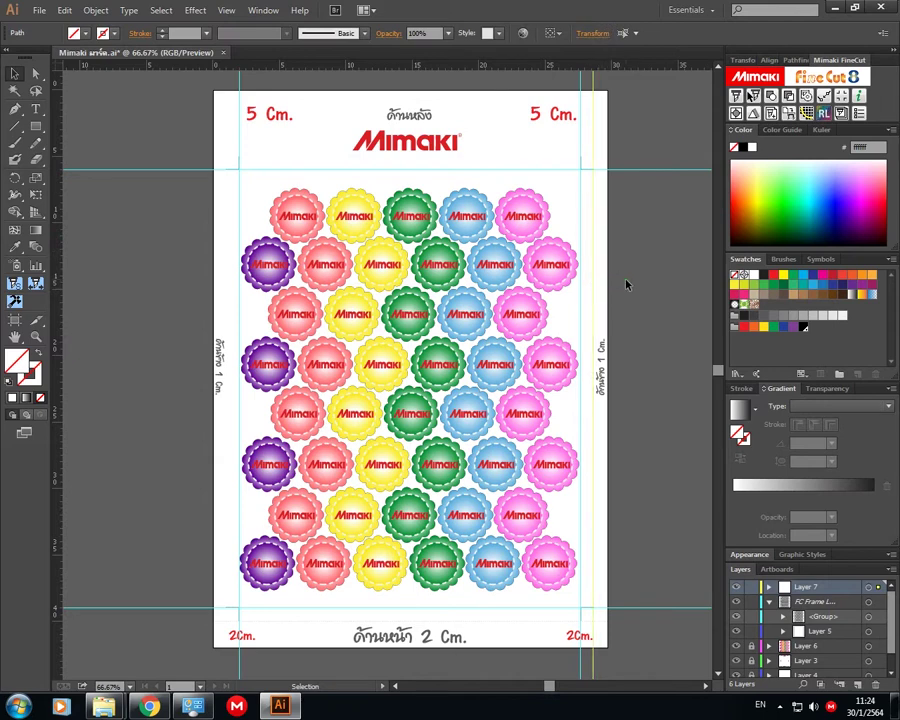
pyautogui.moveTo(594, 280); pyautogui.dragTo(2, 286)
pyautogui.press('Delete')
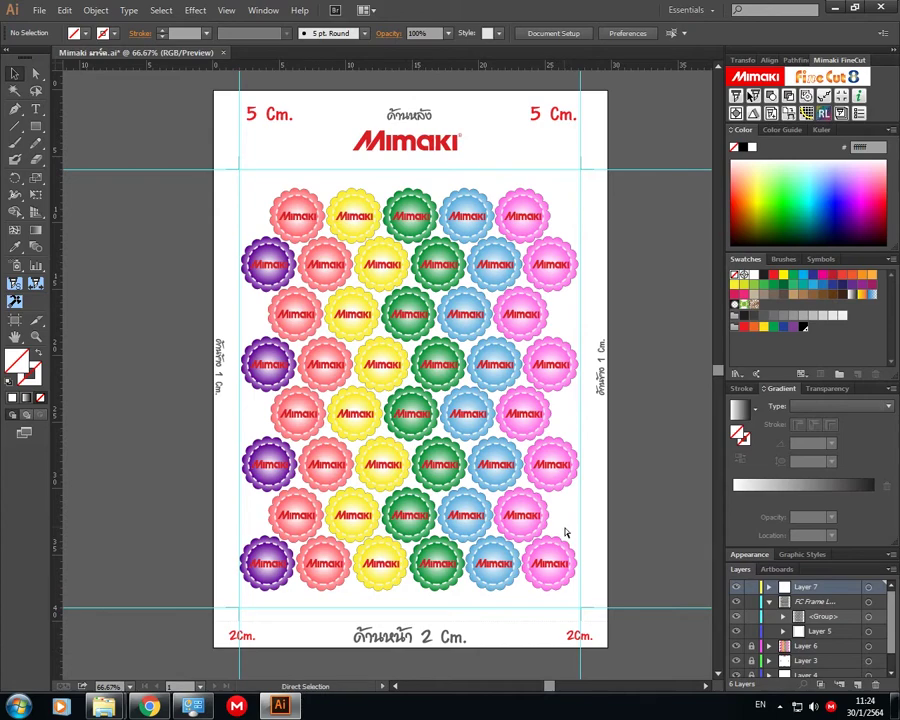
# - Examine the sticker sheet's left margin and the registration mark at the artboard's lower-left corner
pyautogui.hotkey('ctrl', '=')
pyautogui.hotkey('ctrl', '=')
pyautogui.hotkey('ctrl', '=')
pyautogui.hotkey('ctrl', '=')
pyautogui.moveTo(217, 400); pyautogui.dragTo(580, 312)
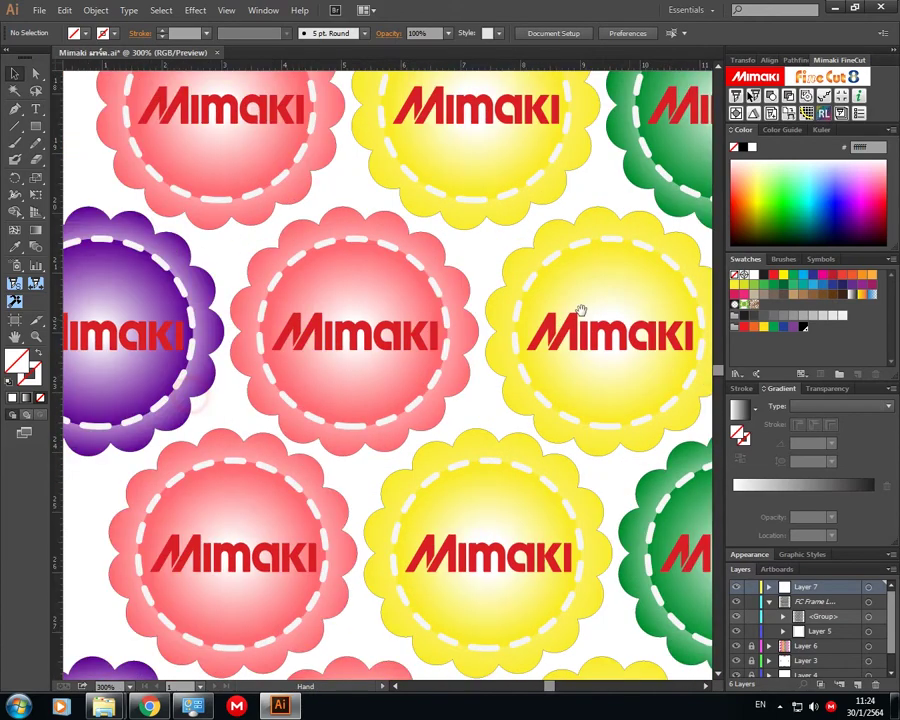
pyautogui.moveTo(379, 319); pyautogui.dragTo(785, 313)
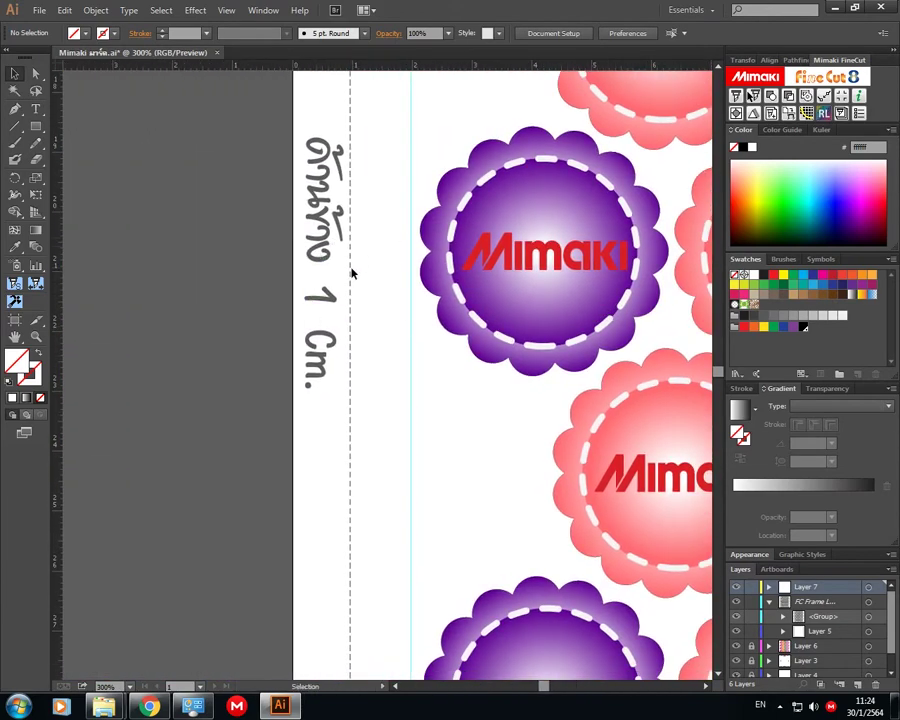
pyautogui.moveTo(396, 560); pyautogui.dragTo(446, 75)
pyautogui.moveTo(474, 488); pyautogui.dragTo(454, 96)
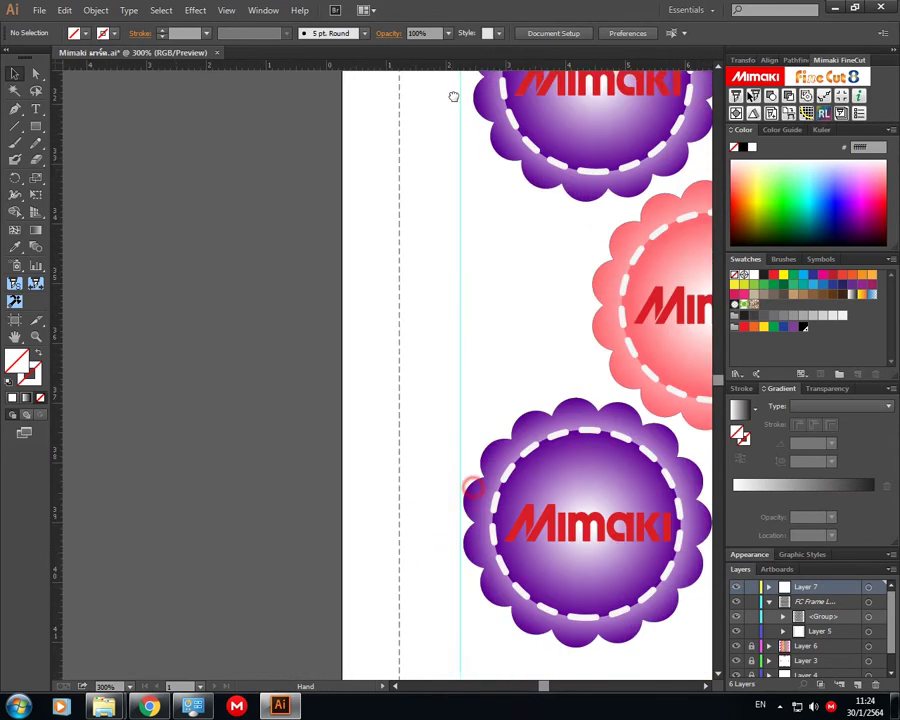
pyautogui.moveTo(459, 392); pyautogui.dragTo(467, 322)
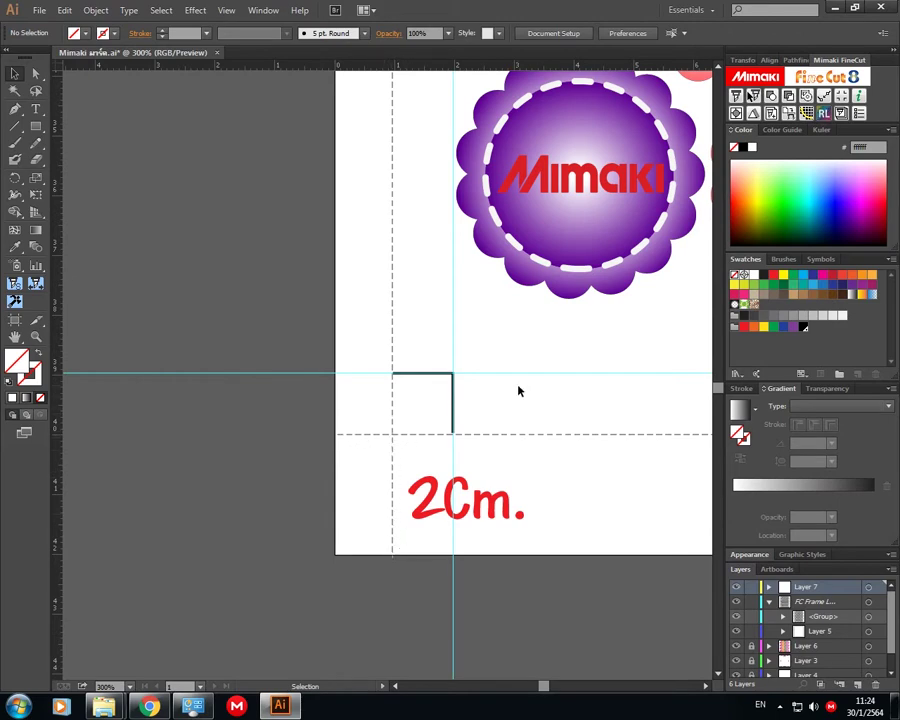
# - Examine the front margin and lower-right registration mark of the sticker sheet, ending on the complete layout
pyautogui.hotkey('ctrl', '-')
pyautogui.hotkey('ctrl', '-')
pyautogui.hotkey('ctrl', '-')
pyautogui.hotkey('ctrl', '-')
pyautogui.moveTo(526, 374); pyautogui.dragTo(314, 321)
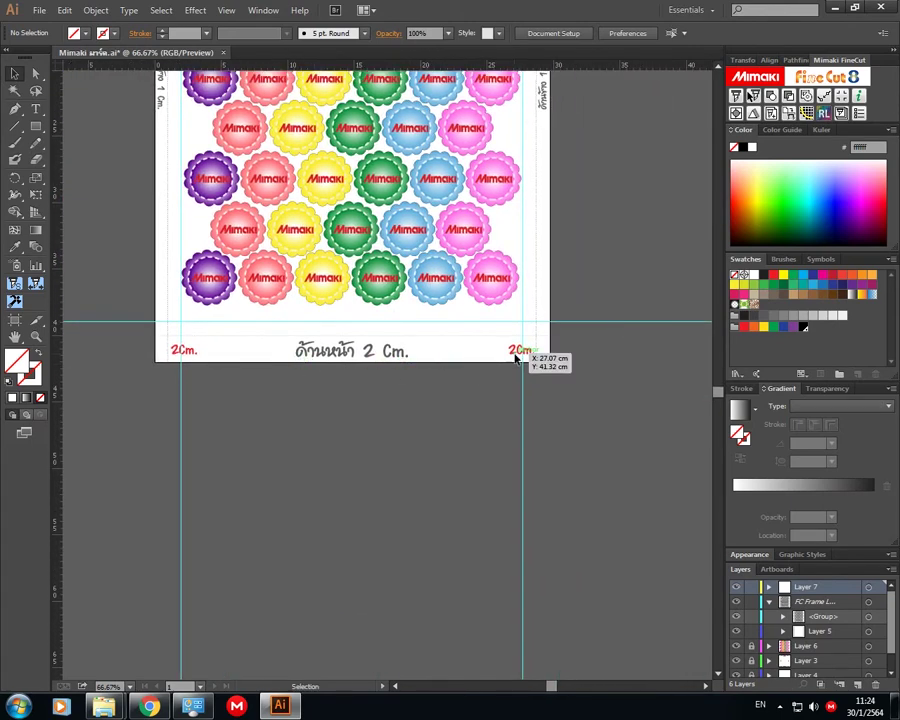
pyautogui.hotkey('ctrl', '+')
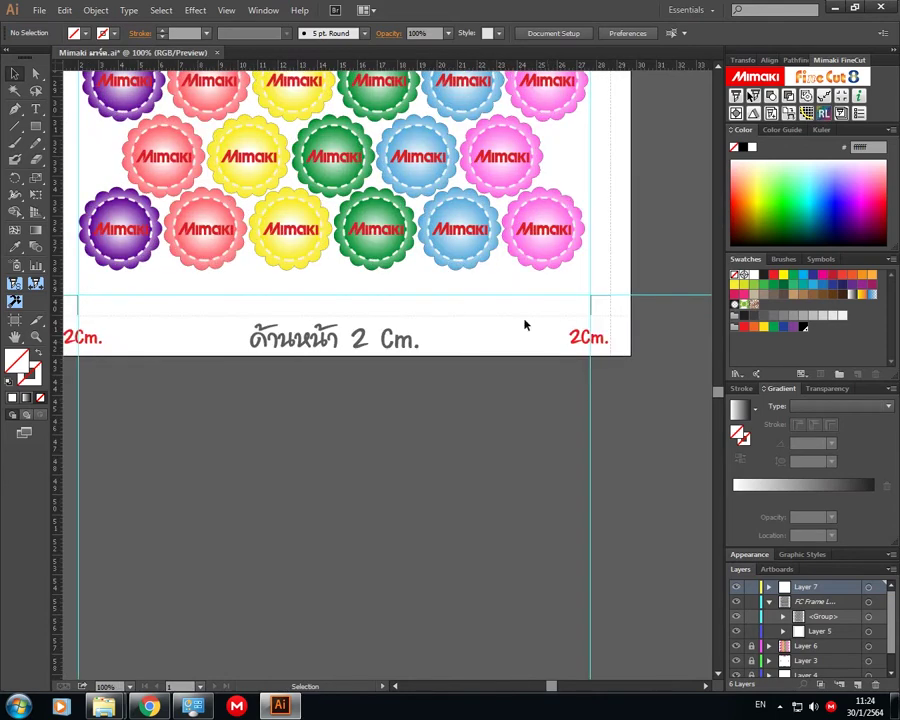
pyautogui.moveTo(607, 292)
pyautogui.mouseDown()
pyautogui.moveTo(574, 330)
pyautogui.moveTo(582, 312)
pyautogui.moveTo(612, 310)
pyautogui.mouseUp()
pyautogui.click(598, 307)
pyautogui.hotkey('ctrl', '-')
pyautogui.hotkey('ctrl', '-')
pyautogui.hotkey('ctrl', '-')
pyautogui.hotkey('ctrl', '-')
pyautogui.hotkey('ctrl', '+')
pyautogui.hotkey('ctrl', '+')
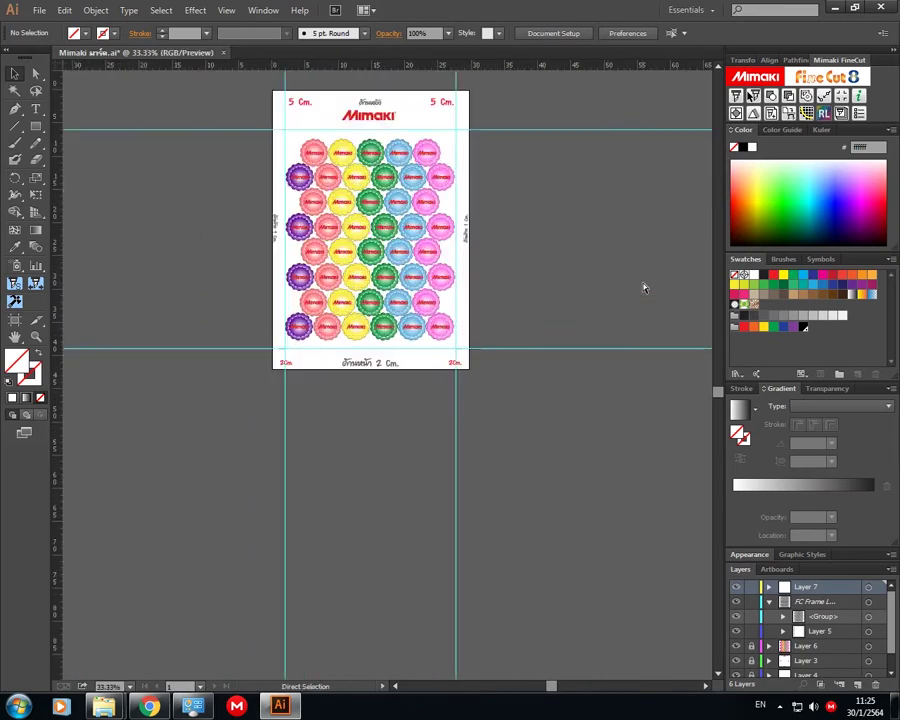
pyautogui.moveTo(347, 264); pyautogui.dragTo(369, 399)
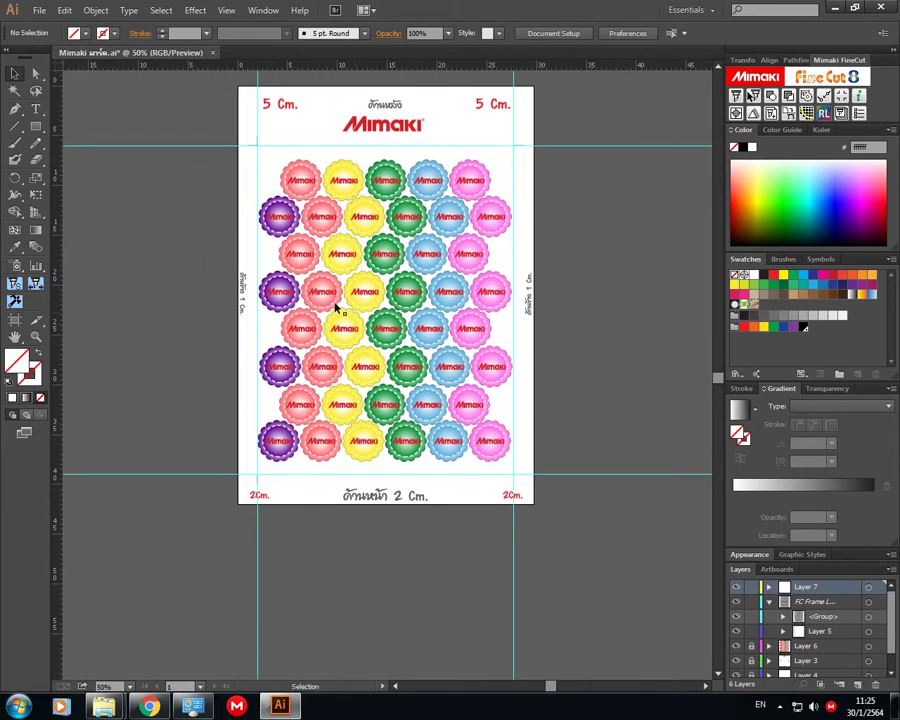
# - Create a new document from the Print profile with the A3 page size
pyautogui.click(37, 9)
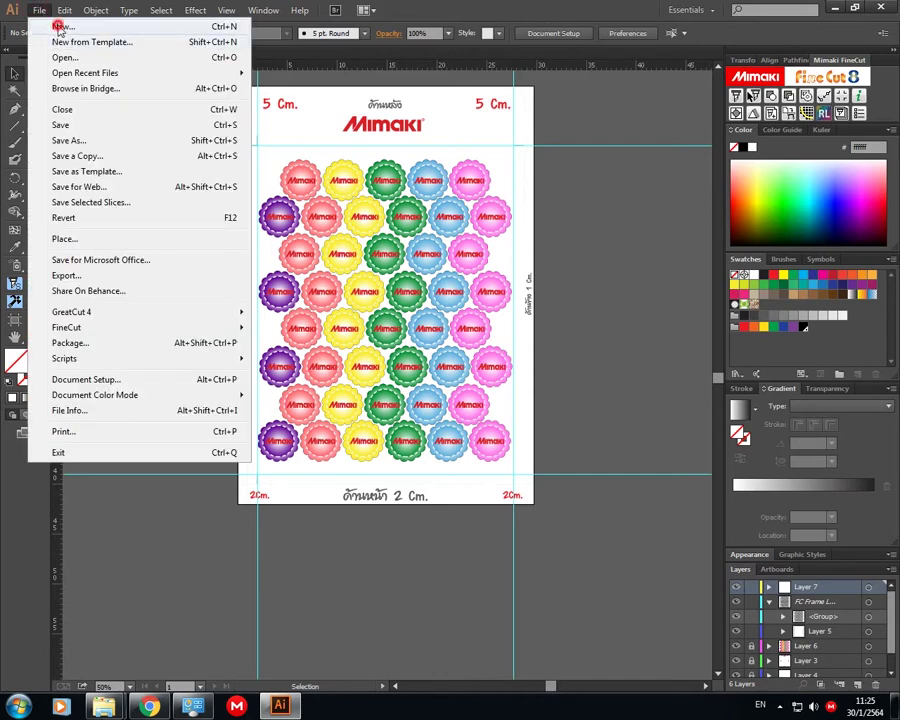
pyautogui.click(40, 26)
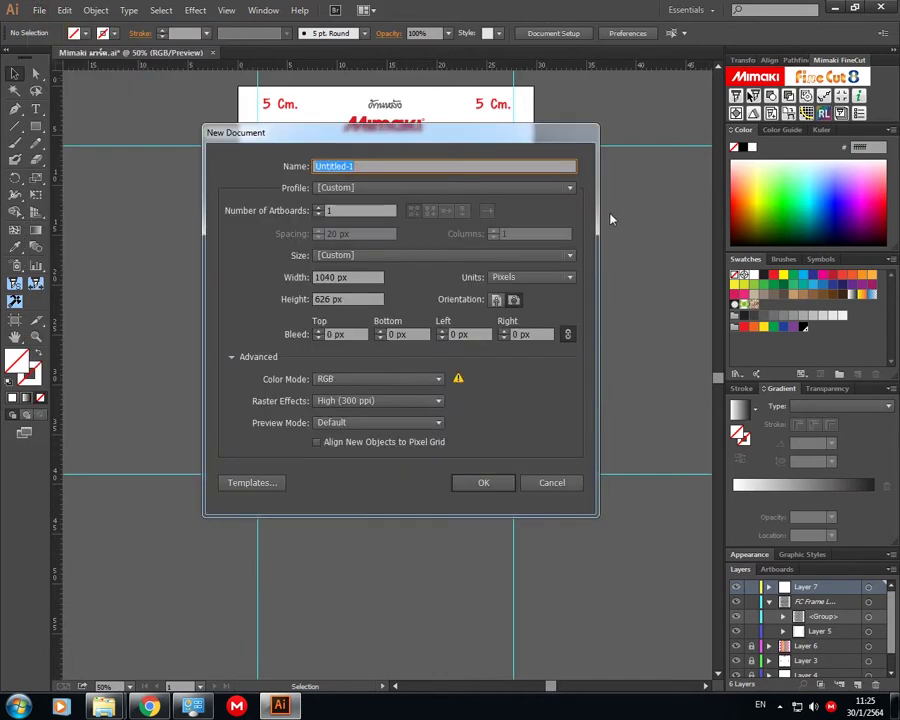
pyautogui.click(522, 278)
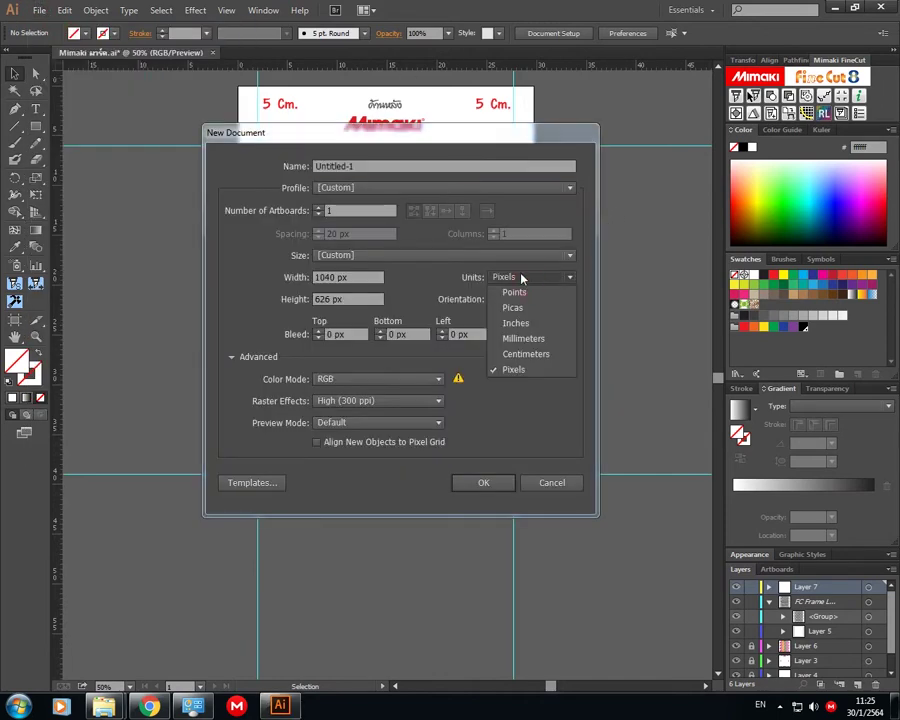
pyautogui.click(382, 190)
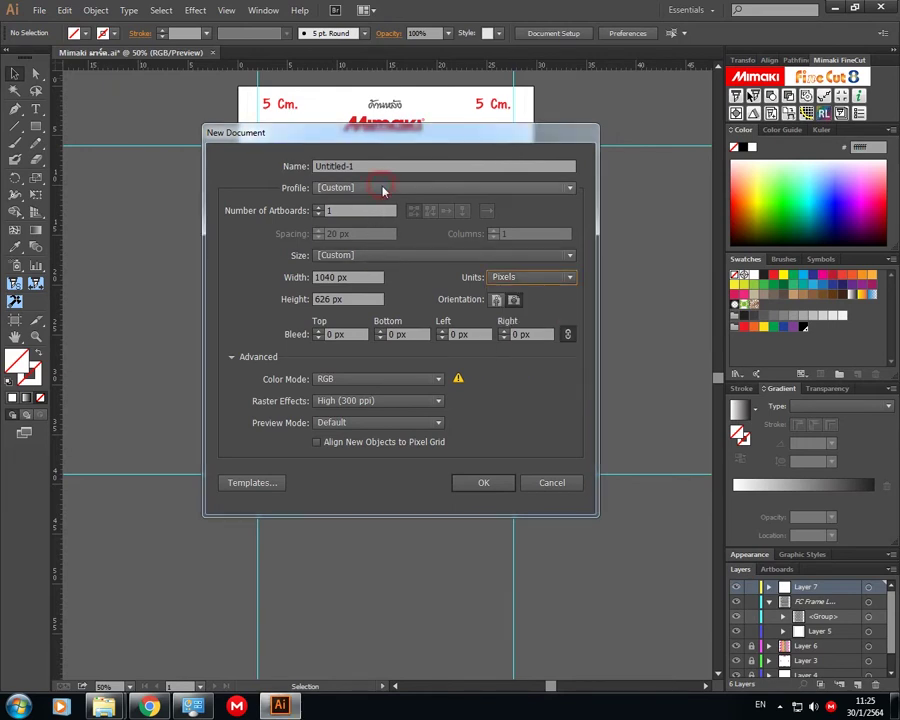
pyautogui.click(366, 226)
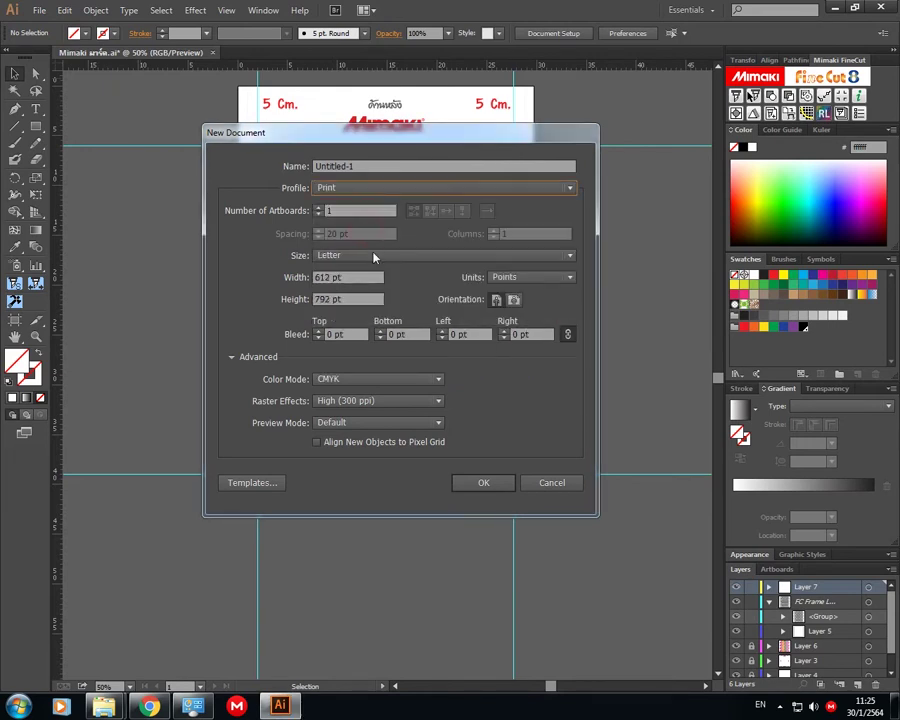
pyautogui.click(374, 257)
pyautogui.click(358, 349)
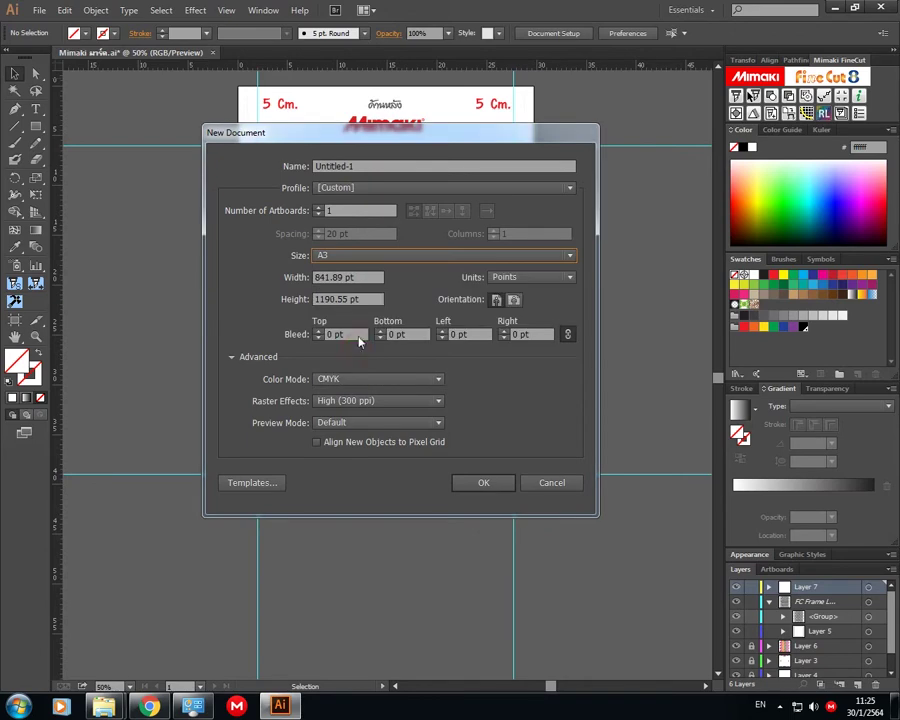
pyautogui.click(483, 482)
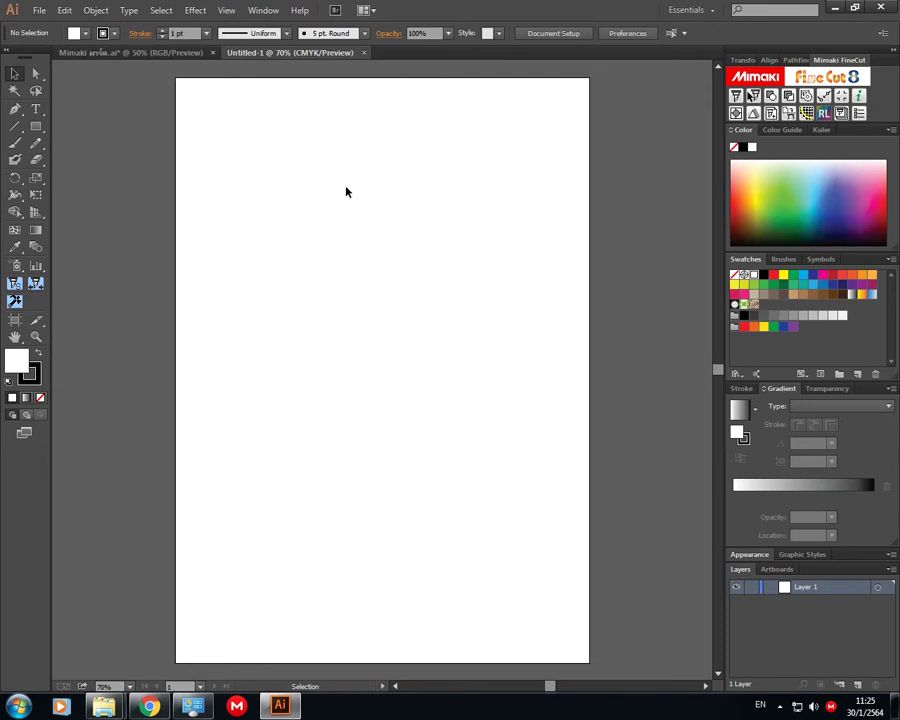
# - Show the rulers in the new document and set their units to centimeters
pyautogui.hotkey('ctrl', 'r')
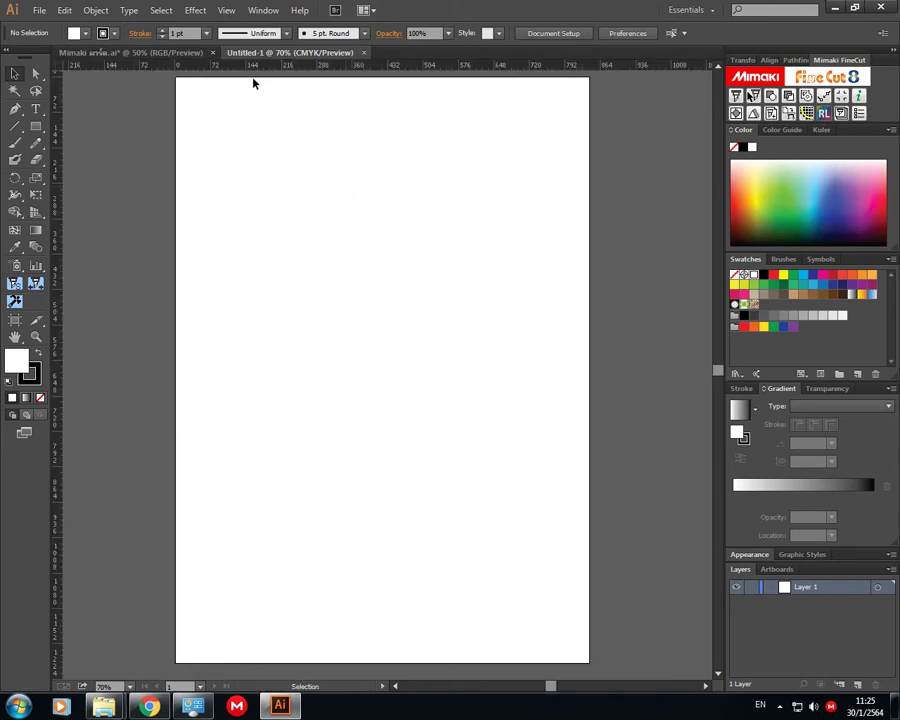
pyautogui.rightClick(120, 64)
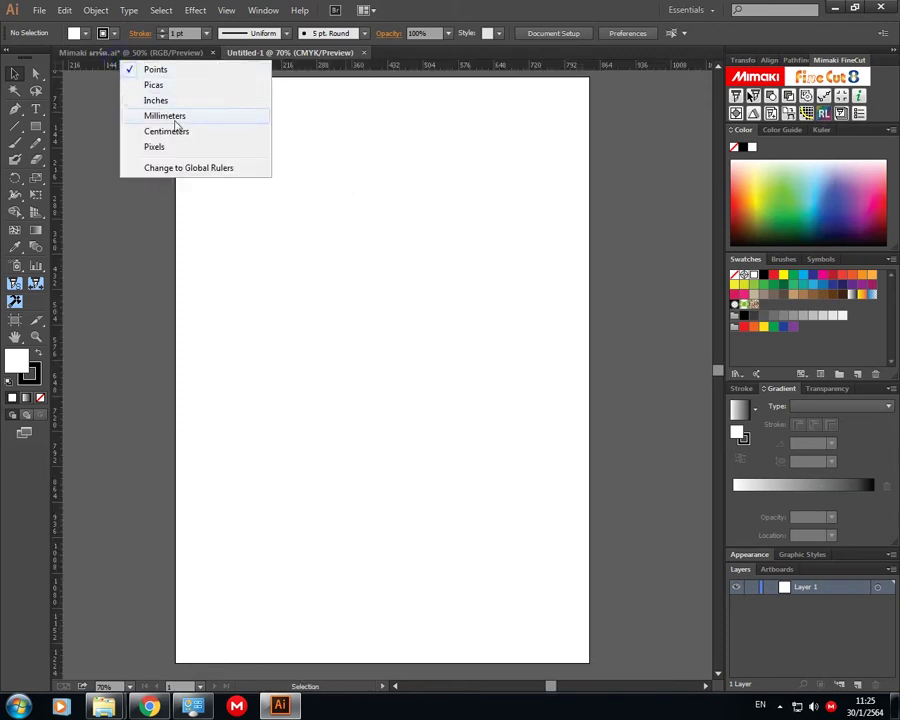
pyautogui.click(168, 131)
pyautogui.rightClick(191, 66)
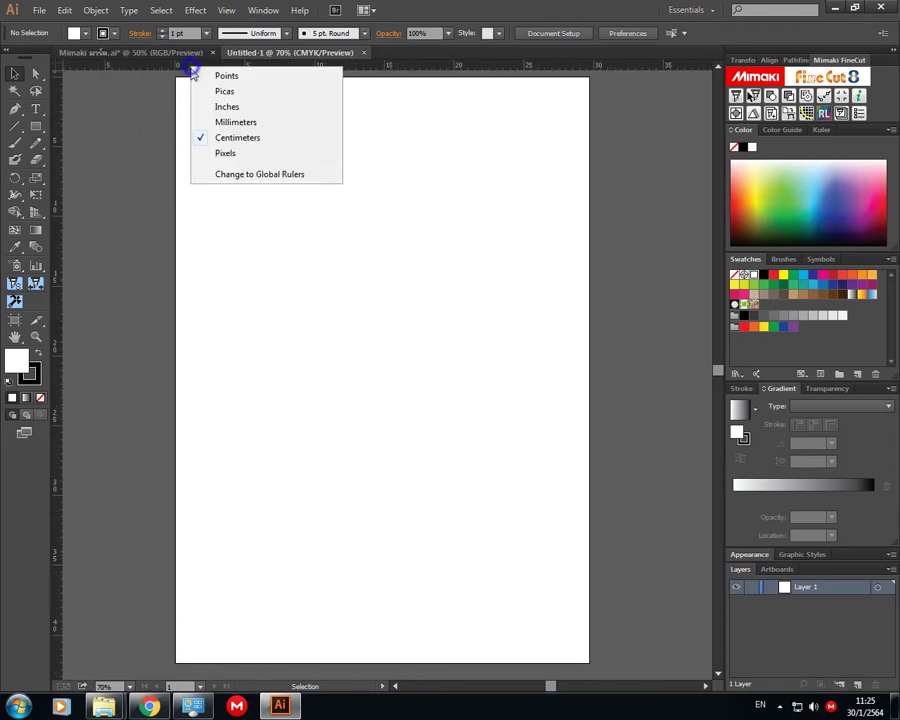
pyautogui.click(238, 142)
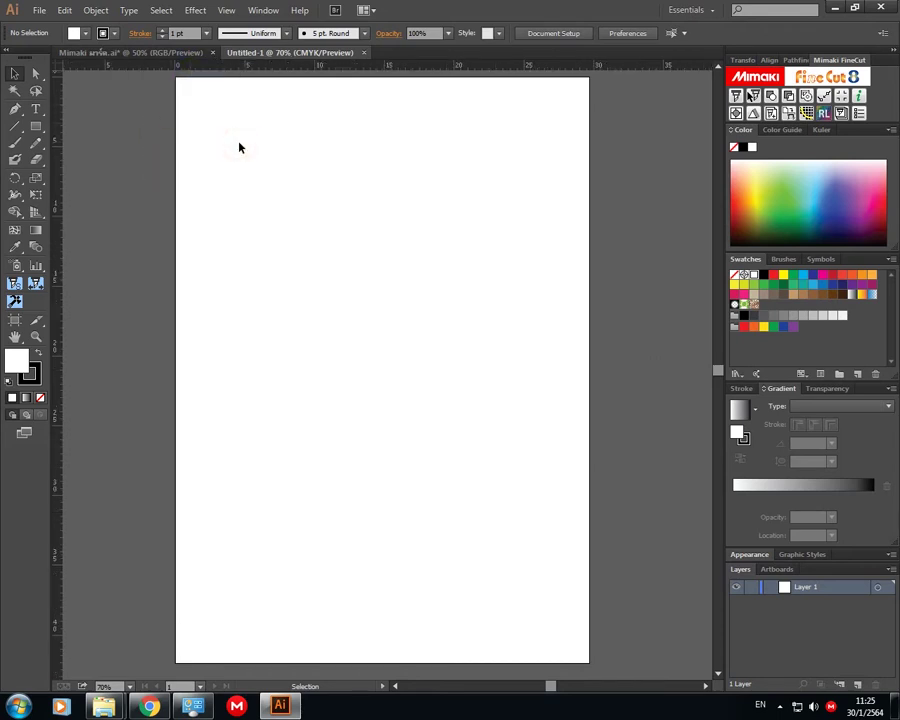
# - Place a vertical guide 2 cm inside the artboard's left edge and a horizontal guide 6 cm below its top edge
pyautogui.hotkey('ctrl', '1')
pyautogui.moveTo(218, 160); pyautogui.dragTo(329, 376)
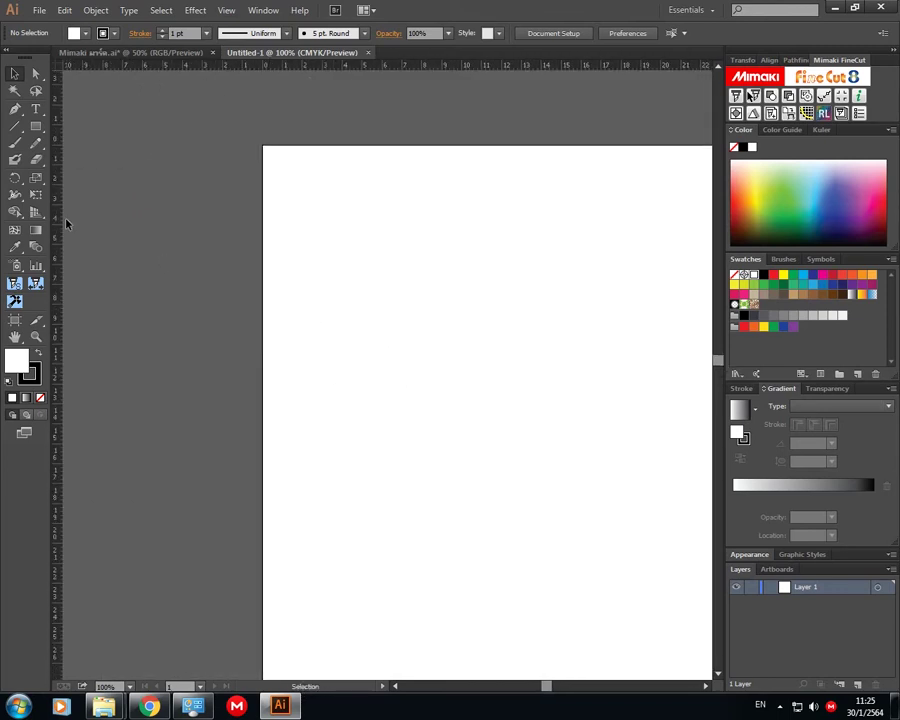
pyautogui.moveTo(60, 221); pyautogui.dragTo(103, 231)
pyautogui.moveTo(264, 242); pyautogui.dragTo(305, 244)
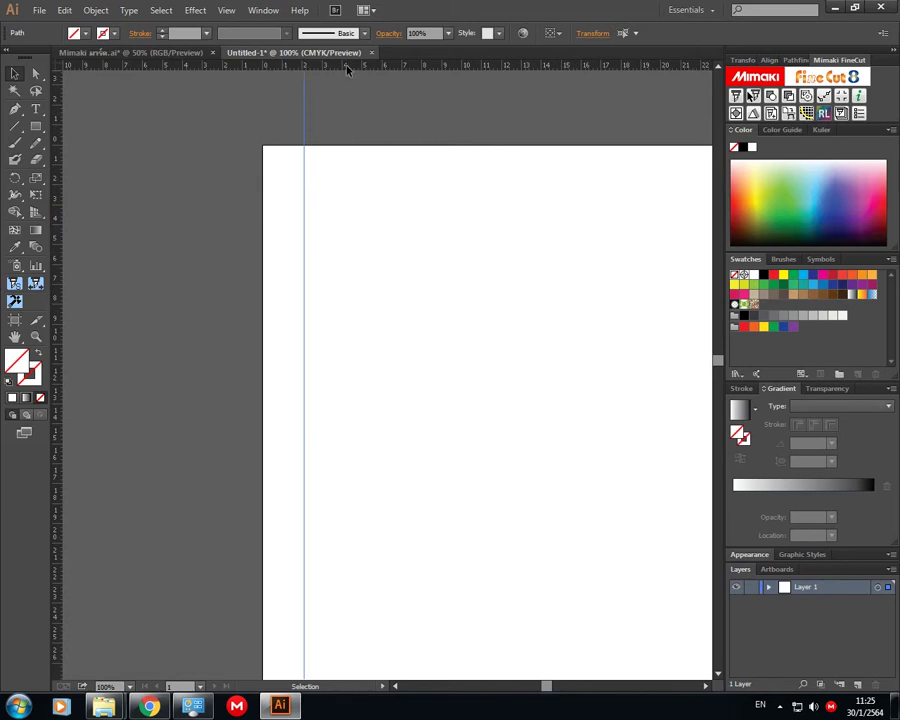
pyautogui.moveTo(349, 68); pyautogui.dragTo(345, 266)
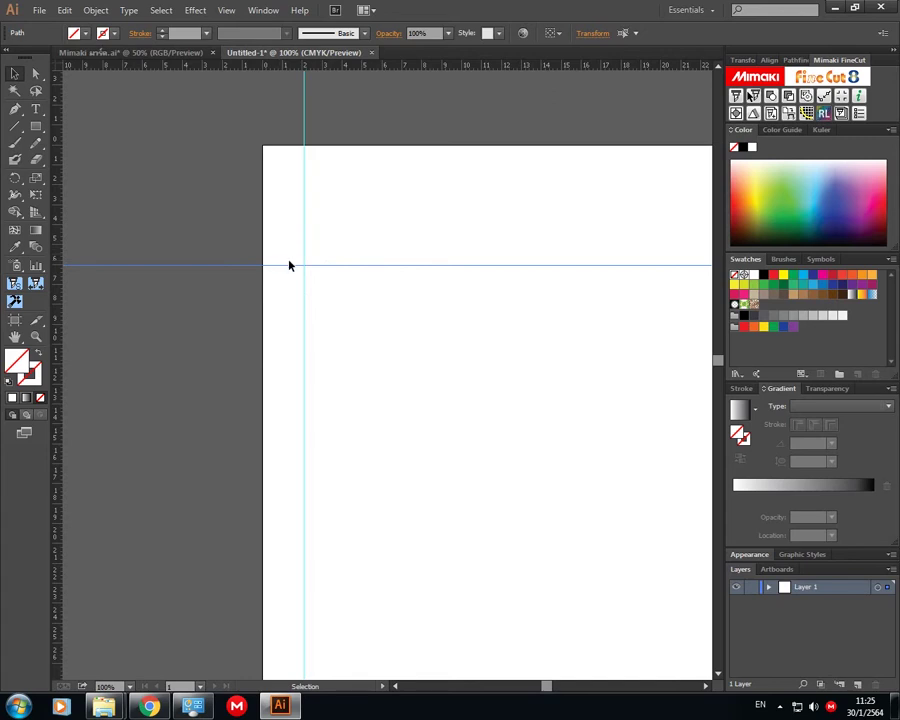
# - Set the ruler origin at the artboard's upper-right corner and place a vertical guide 2 cm inside the right edge
pyautogui.press('space')
pyautogui.moveTo(480, 340); pyautogui.dragTo(215, 336)
pyautogui.moveTo(434, 335); pyautogui.dragTo(317, 299)
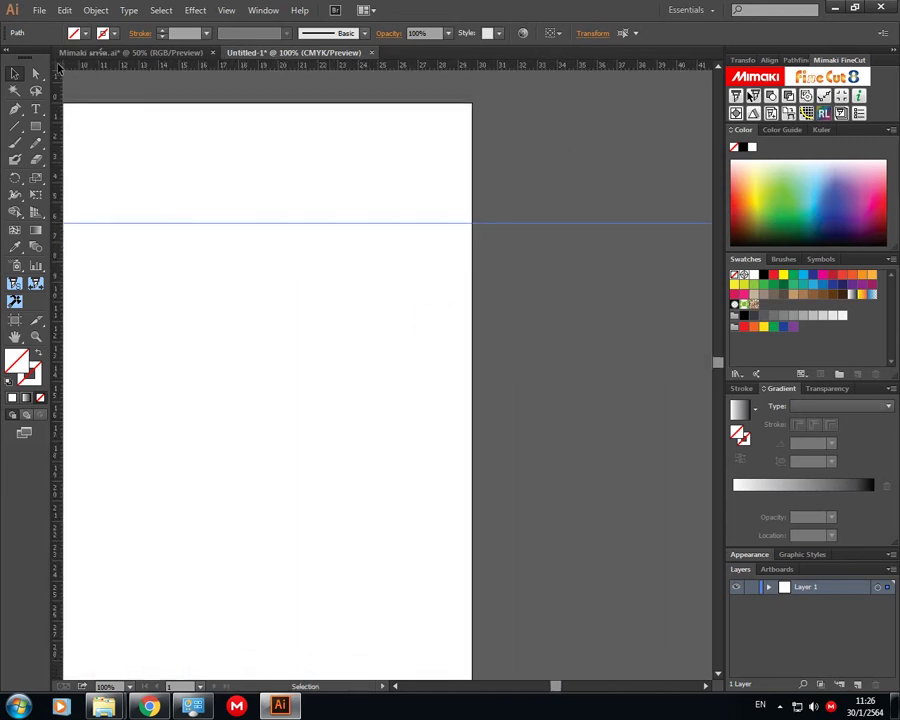
pyautogui.moveTo(57, 66); pyautogui.dragTo(471, 103)
pyautogui.moveTo(58, 126); pyautogui.dragTo(432, 132)
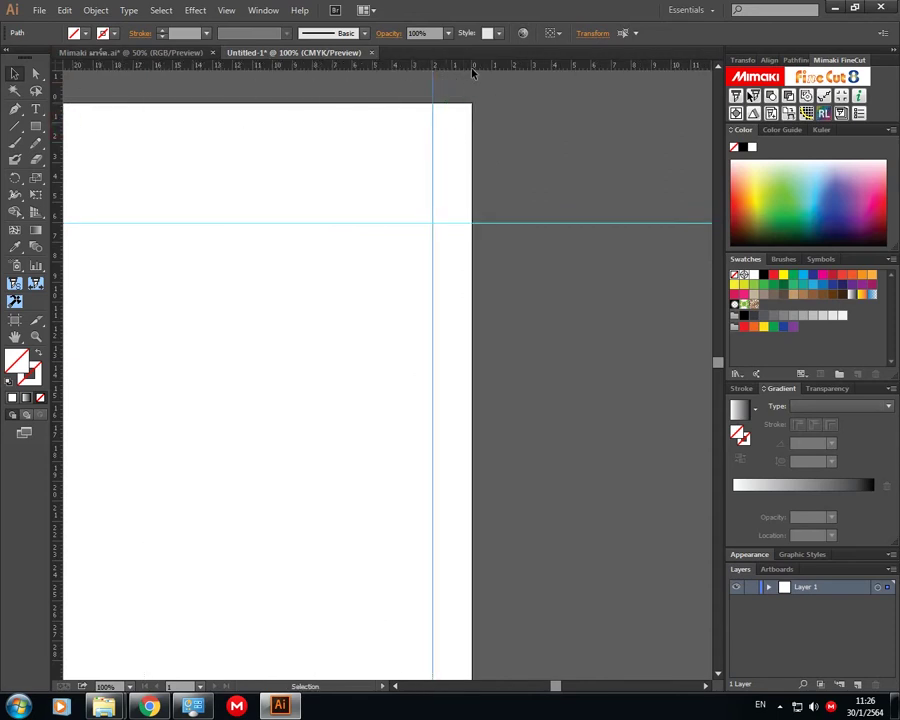
# - Set the ruler origin at the artboard's lower-left corner and place a horizontal guide 3 cm above the bottom edge
pyautogui.moveTo(374, 418); pyautogui.dragTo(448, 185)
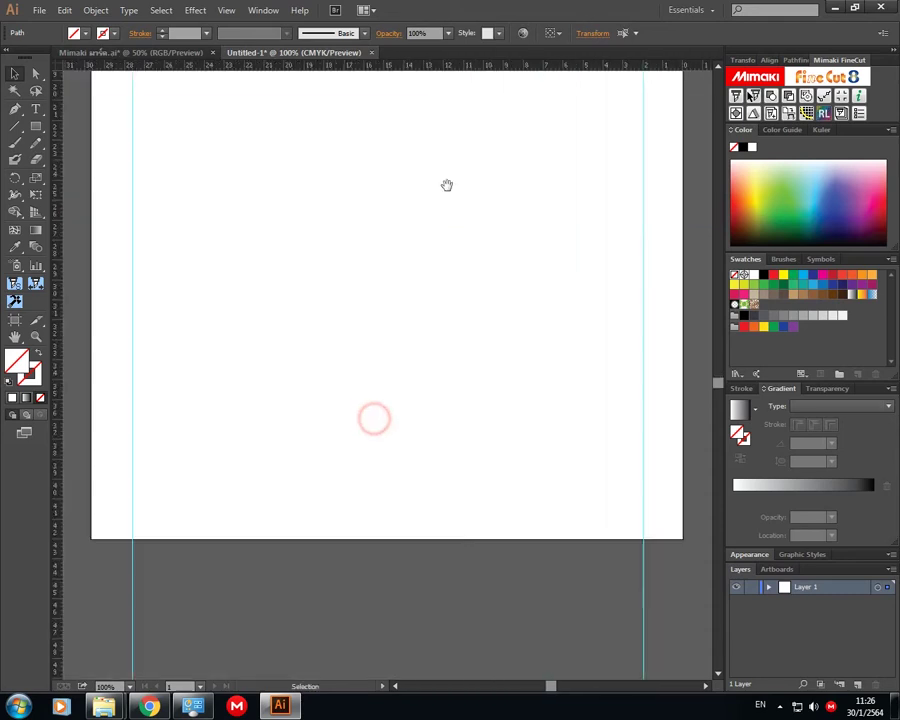
pyautogui.moveTo(414, 406); pyautogui.dragTo(503, 323)
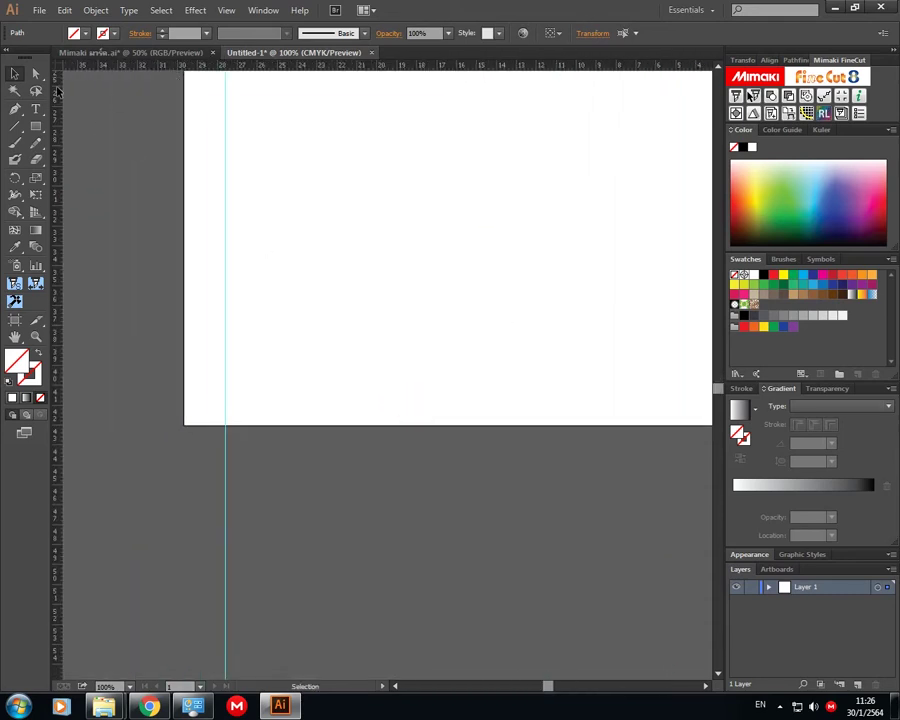
pyautogui.moveTo(57, 66); pyautogui.dragTo(183, 425)
pyautogui.moveTo(355, 73); pyautogui.dragTo(376, 370)
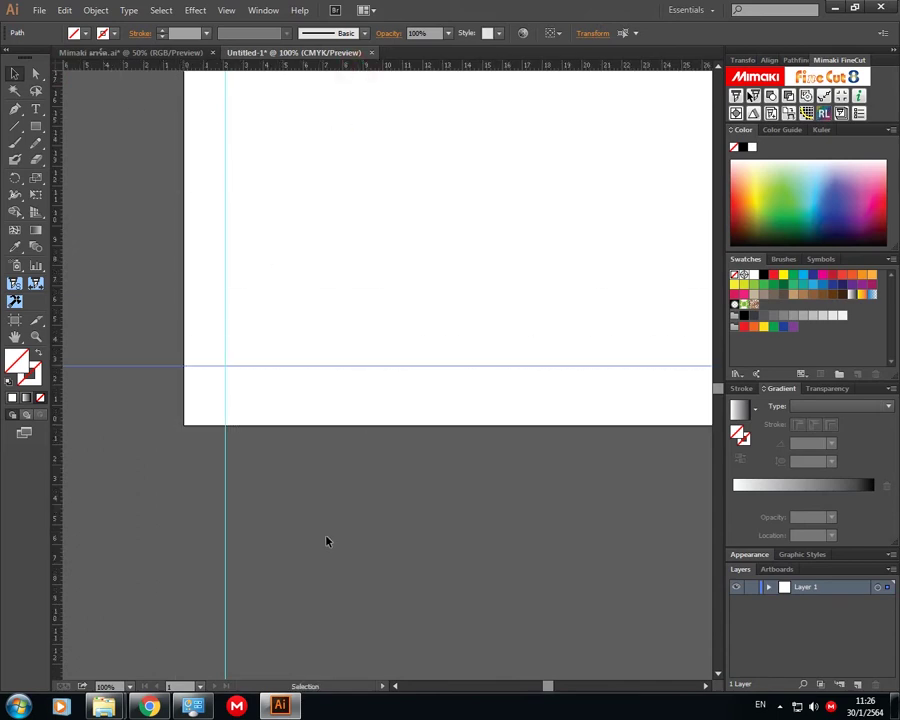
pyautogui.press('space')
pyautogui.moveTo(536, 195); pyautogui.dragTo(384, 319)
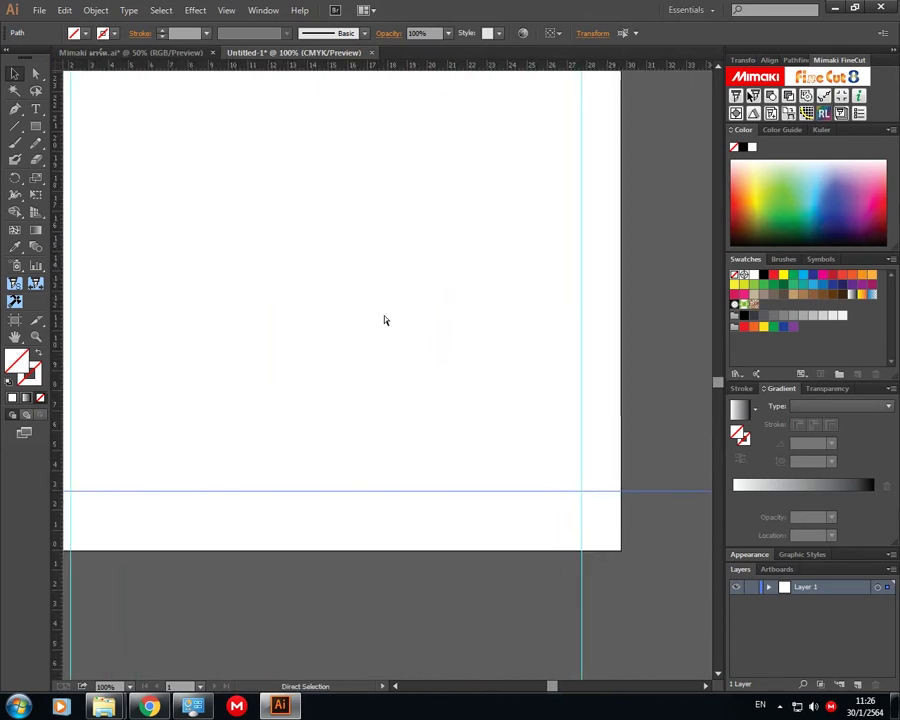
pyautogui.hotkey('ctrl', '0')
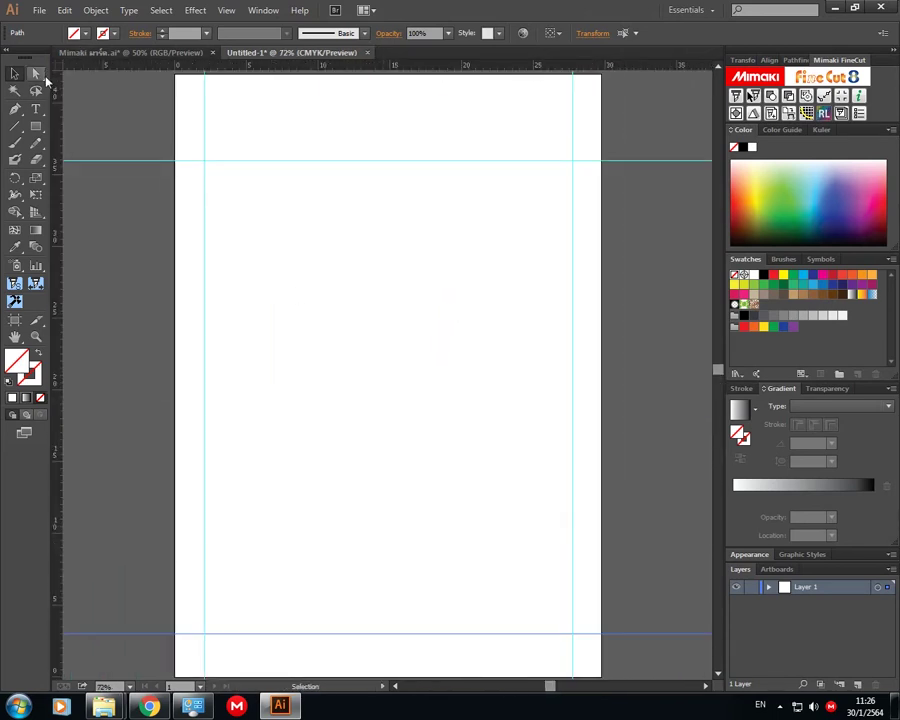
# - Draw a rectangle along the four margin guides and convert it into outward-pointing FineCut register marks with a 10 mm mark size
pyautogui.click(36, 127)
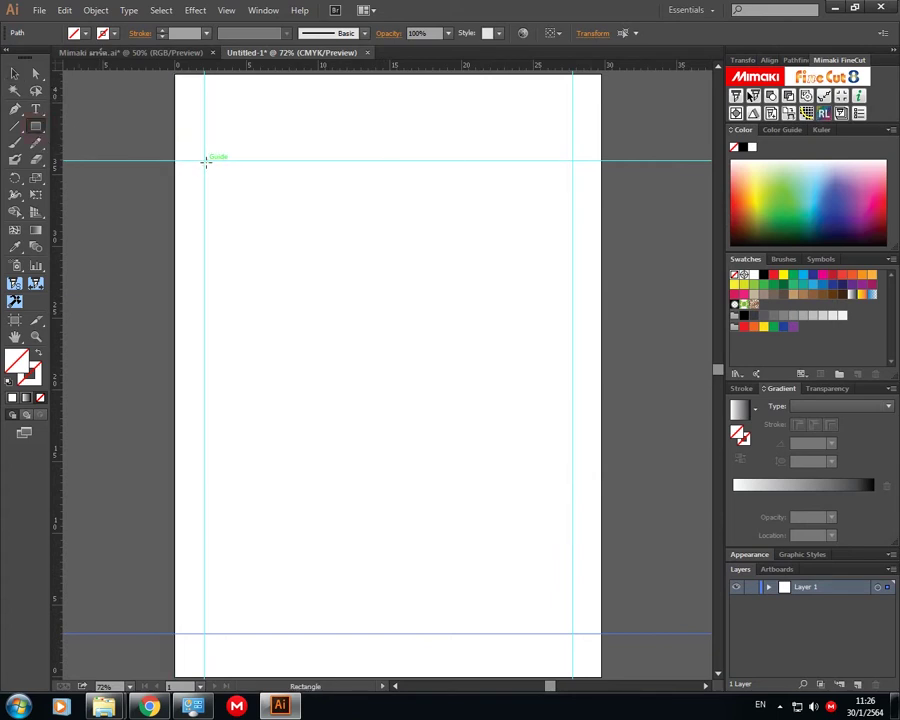
pyautogui.moveTo(204, 160); pyautogui.dragTo(571, 632)
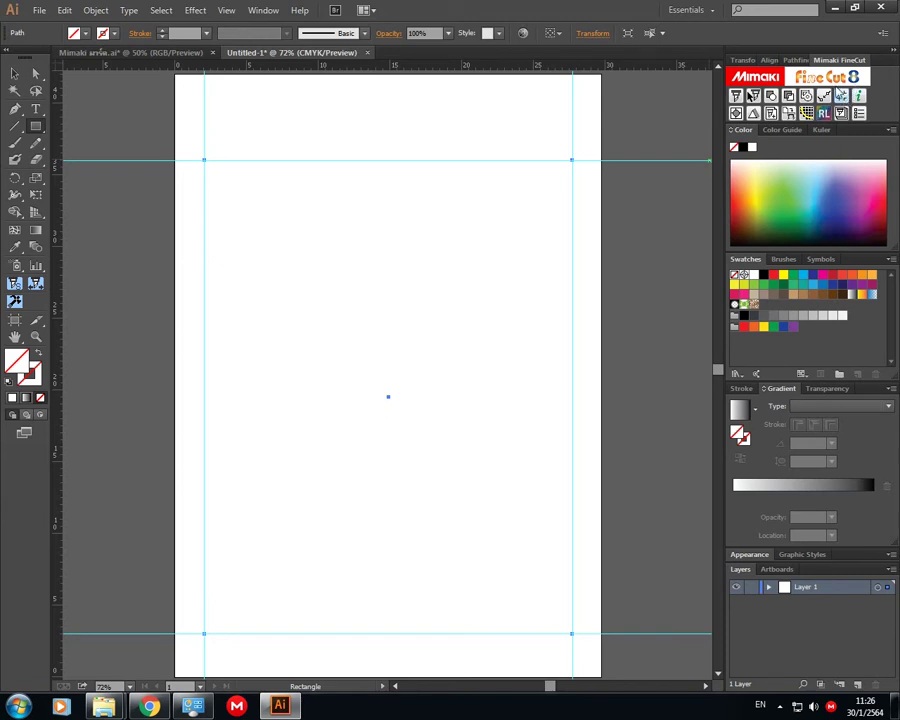
pyautogui.click(842, 98)
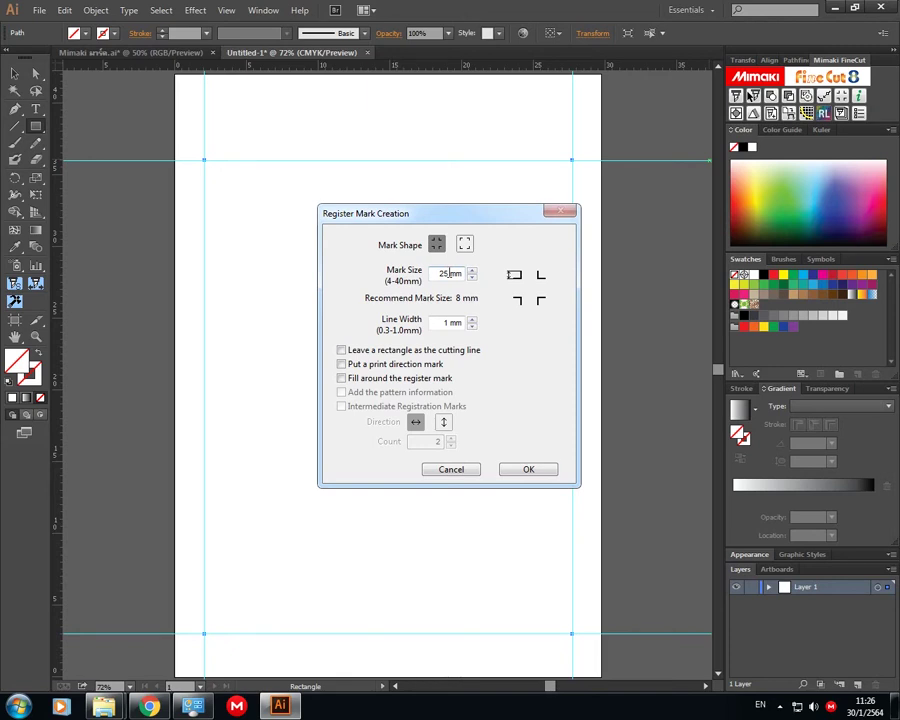
pyautogui.doubleClick(442, 276)
pyautogui.write('10')
pyautogui.click(465, 246)
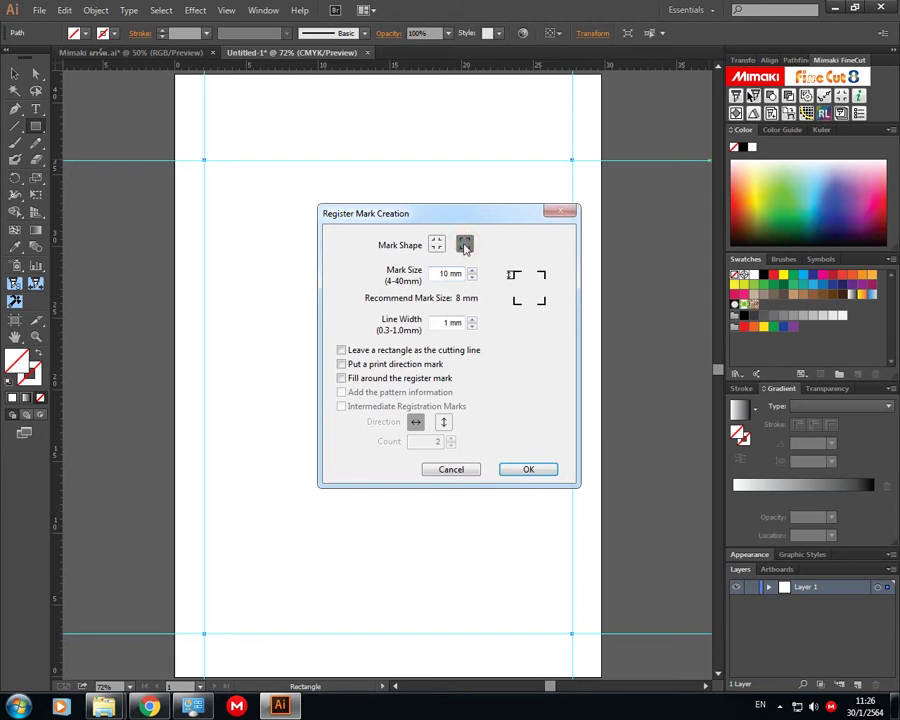
pyautogui.click(436, 245)
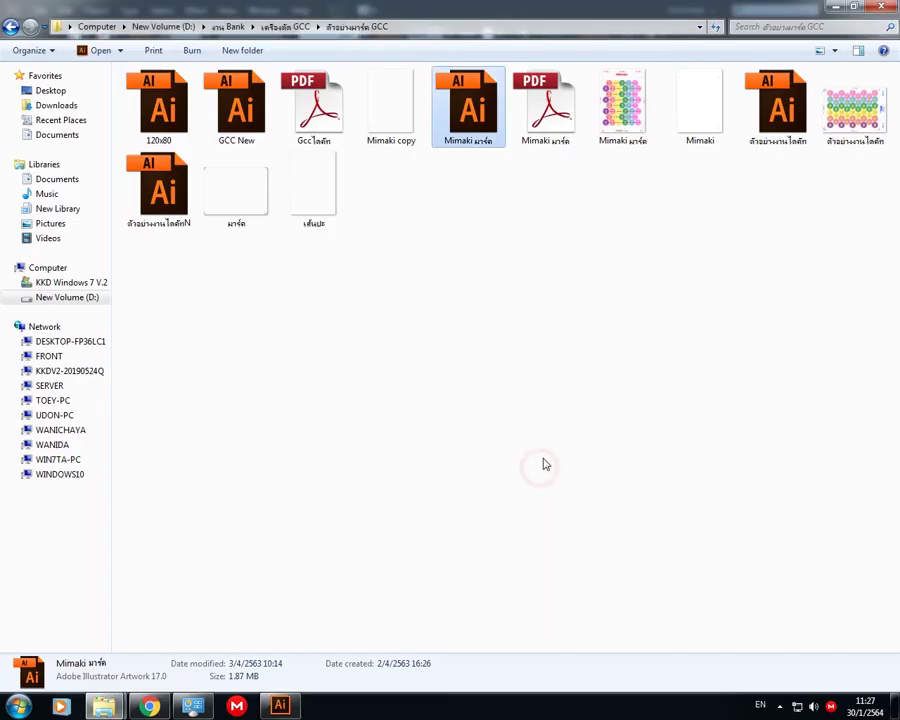
pyautogui.click(284, 707)
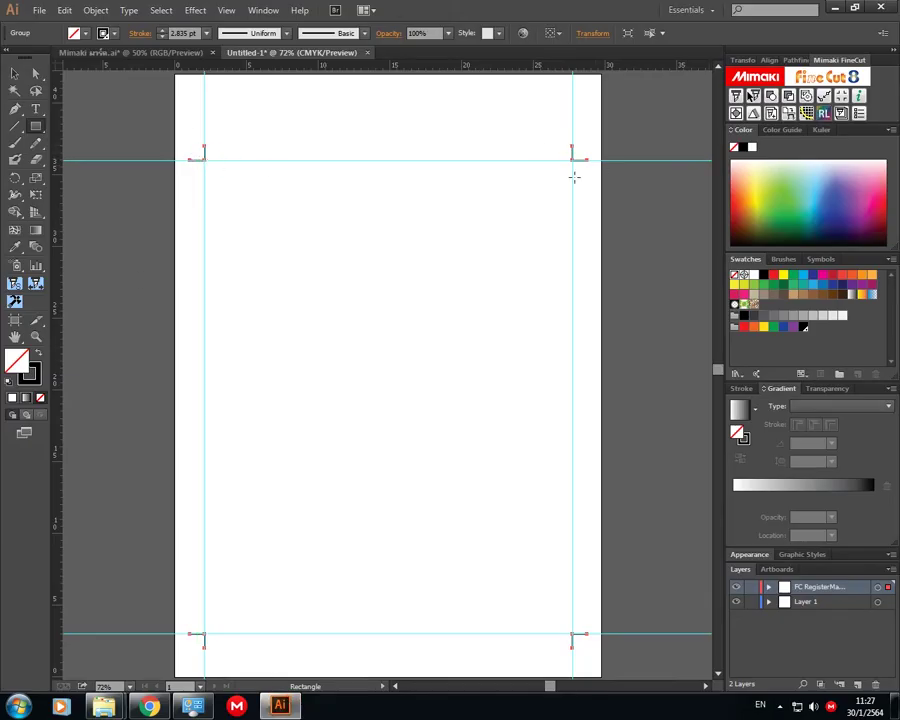
# - Move the left vertical guide aside to check the upper register marks, and undo the guide move
pyautogui.press('v')
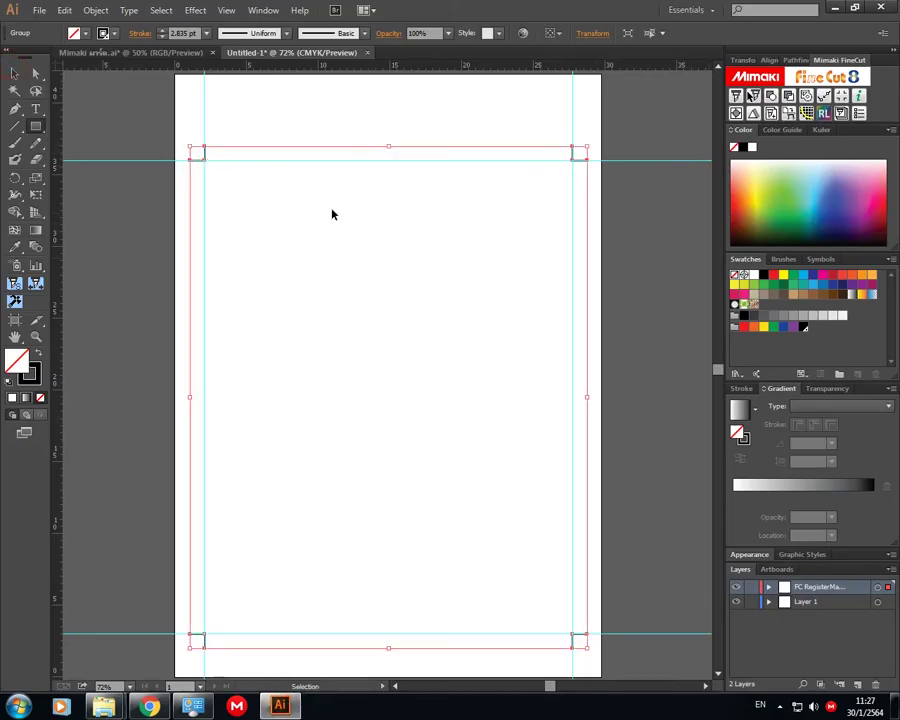
pyautogui.hotkey('ctrl', '1')
pyautogui.moveTo(238, 228); pyautogui.dragTo(386, 372)
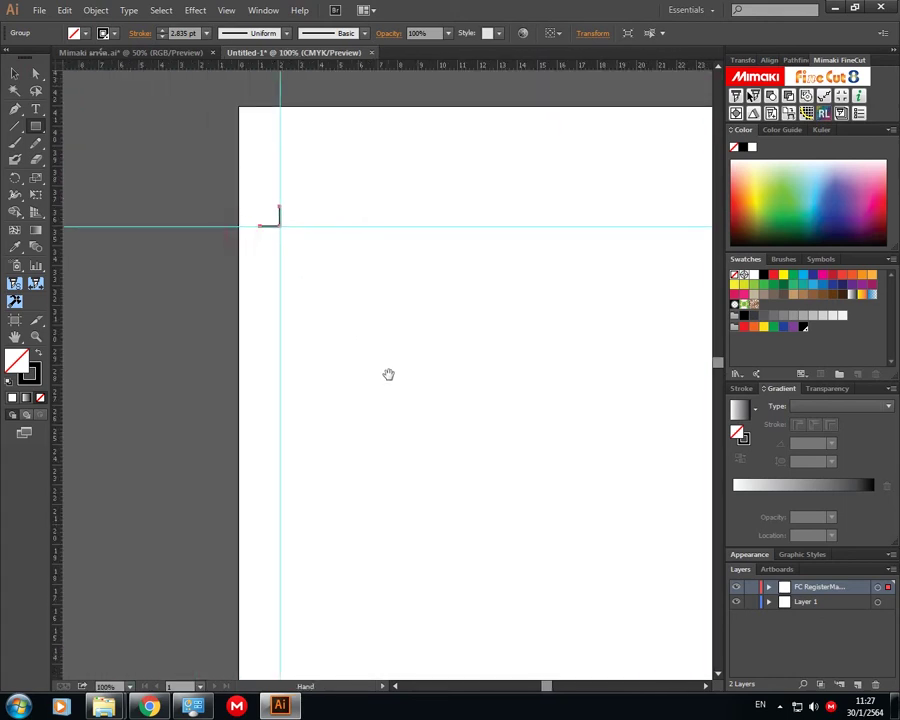
pyautogui.click(20, 74)
pyautogui.click(150, 147)
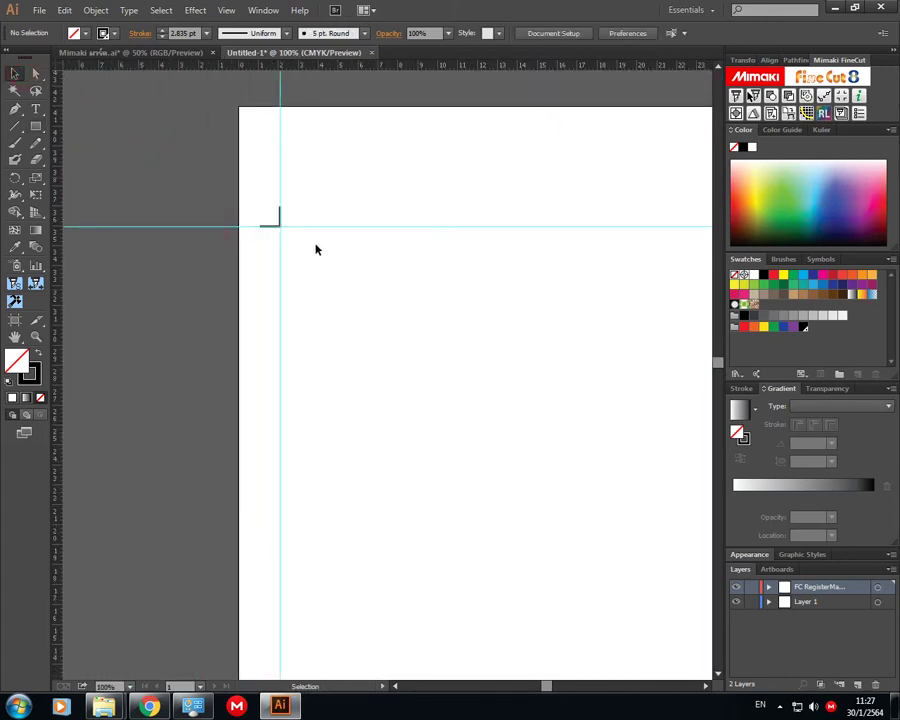
pyautogui.moveTo(280, 176); pyautogui.dragTo(413, 189)
pyautogui.click(413, 189)
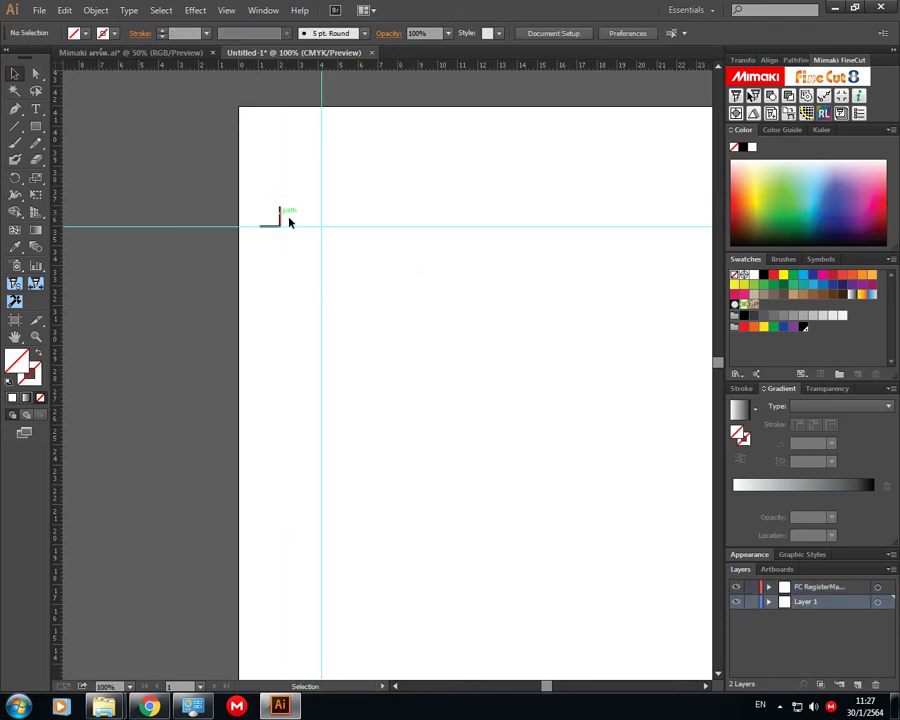
pyautogui.press('space')
pyautogui.moveTo(534, 225); pyautogui.dragTo(182, 186)
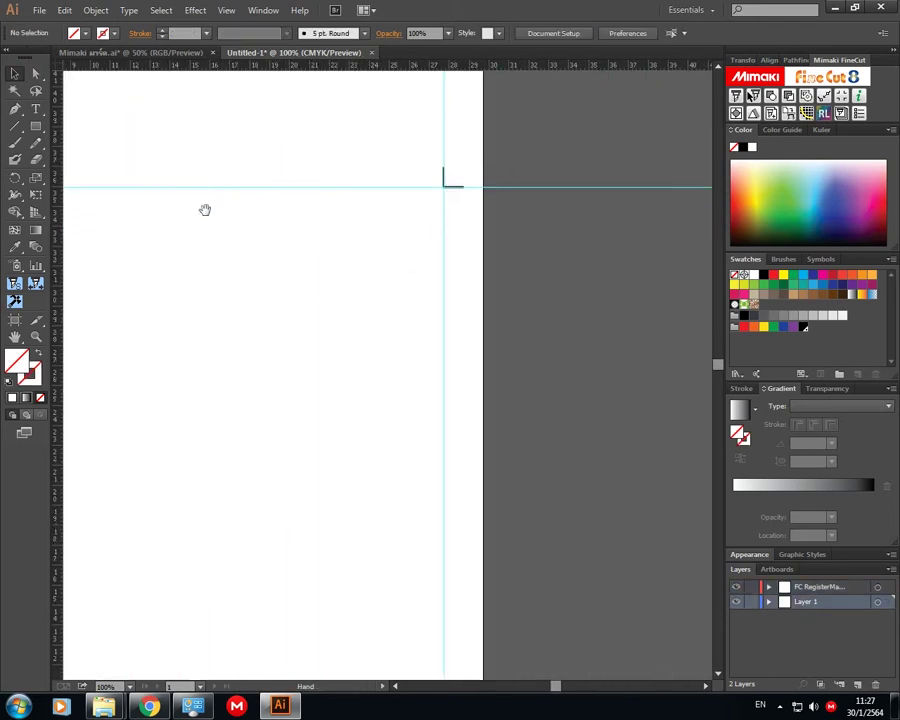
pyautogui.moveTo(220, 238); pyautogui.dragTo(561, 234)
pyautogui.hotkey('ctrl', 'z')
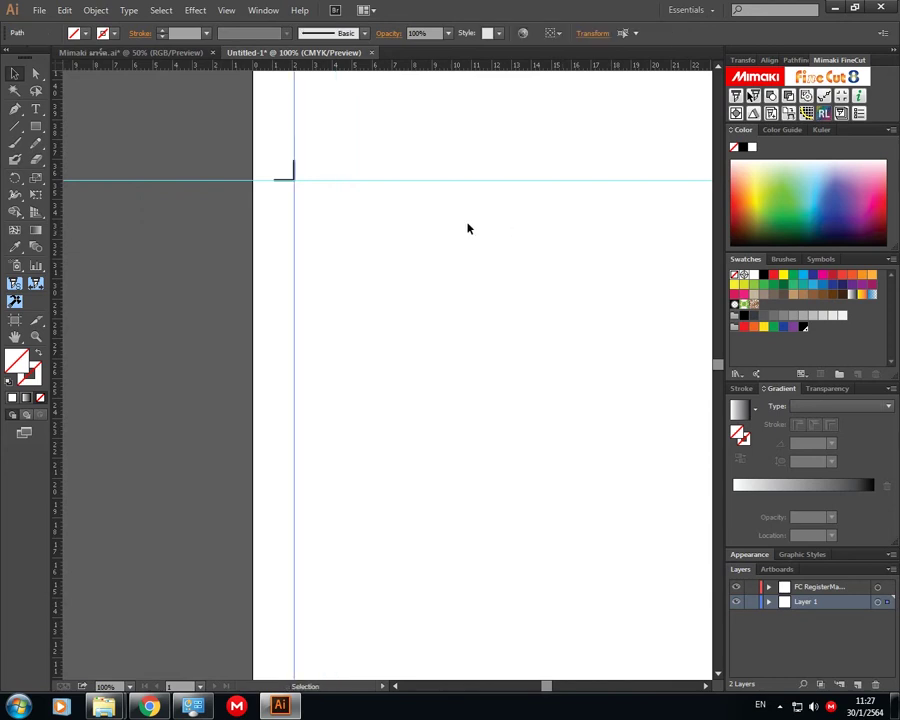
# - Copy all the sticker artwork together with its surrounding frame from the Mimaki มาร์ค.ai document
pyautogui.hotkey('ctrl', '-')
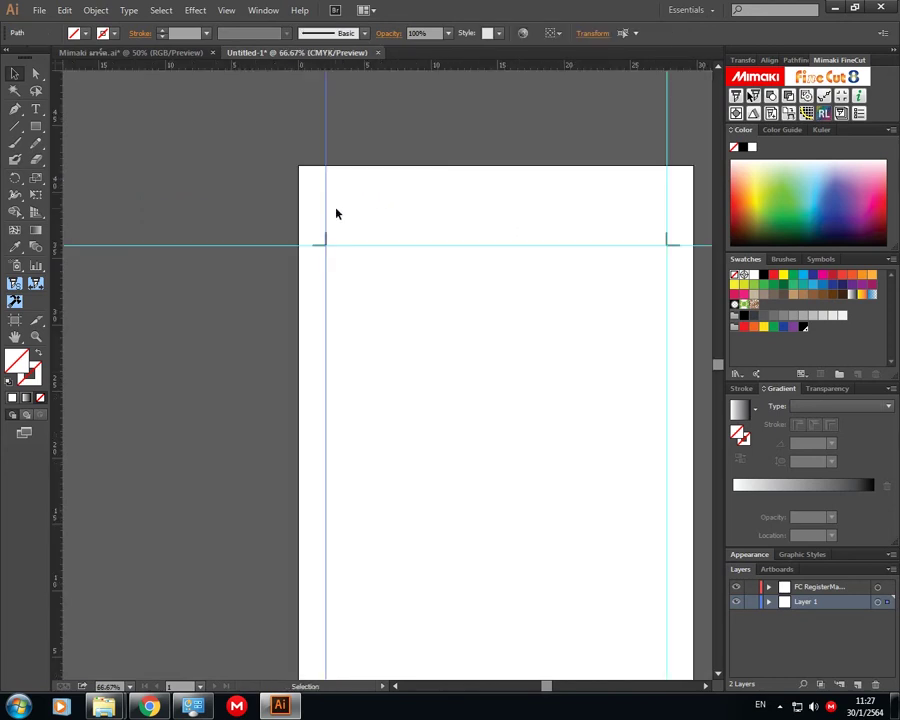
pyautogui.moveTo(440, 304); pyautogui.dragTo(346, 199)
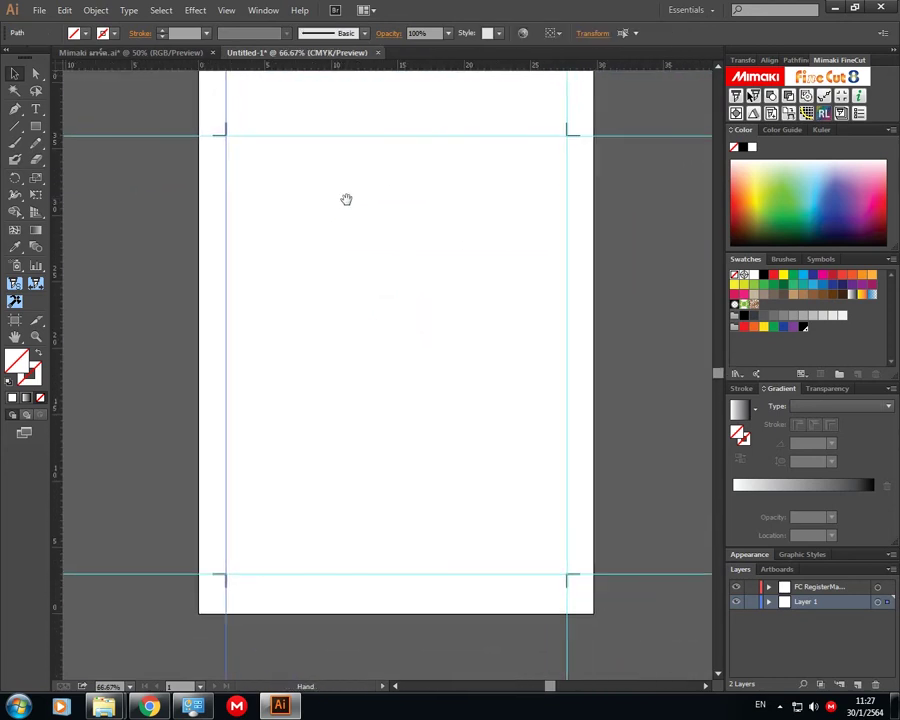
pyautogui.click(119, 52)
pyautogui.hotkey('ctrl', 'a')
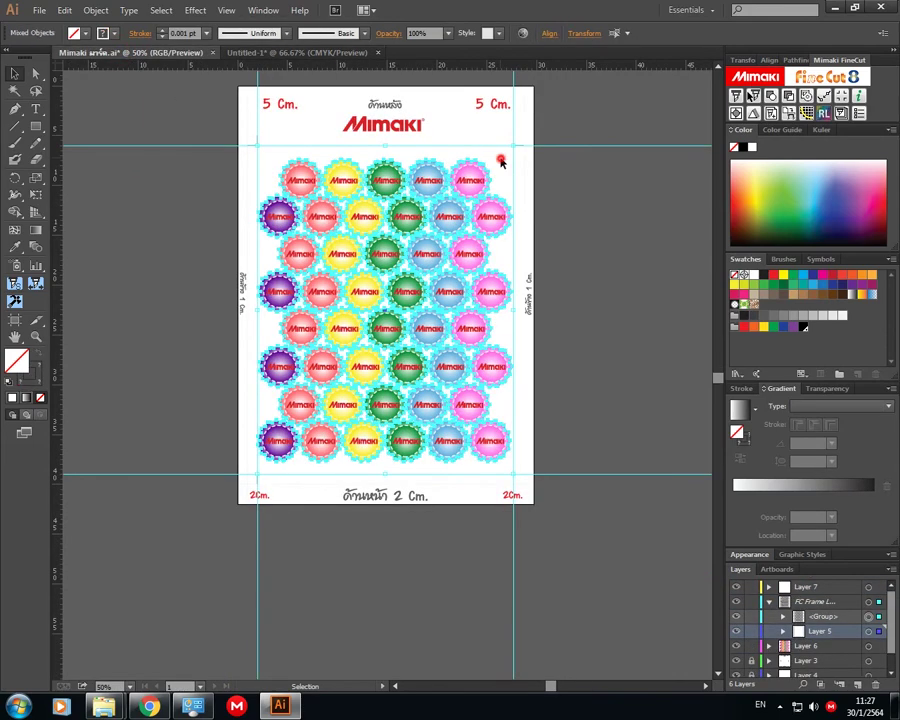
pyautogui.moveTo(505, 156); pyautogui.dragTo(275, 458)
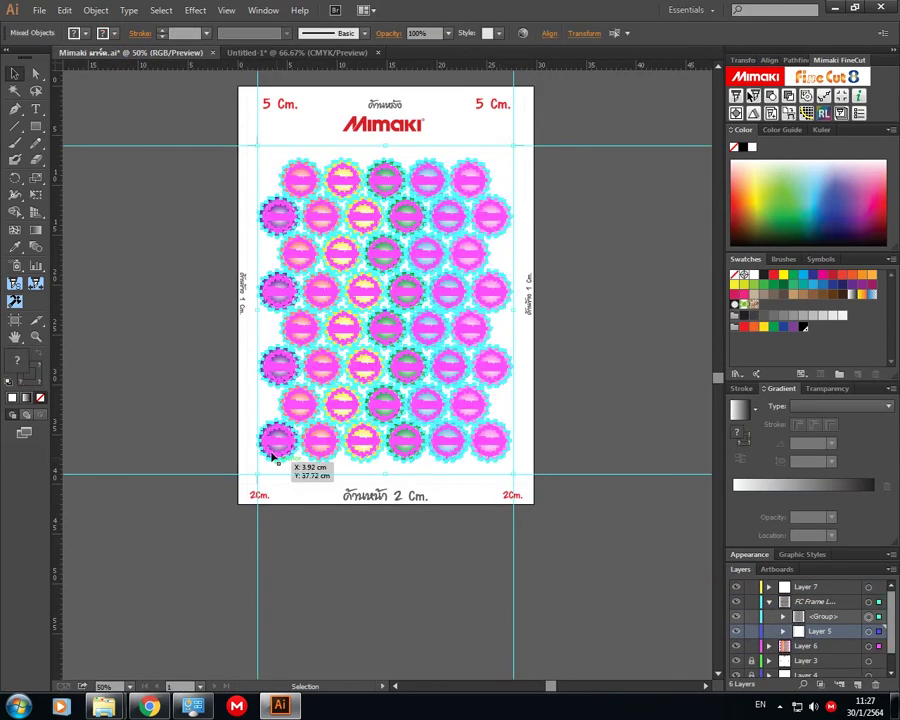
pyautogui.click(66, 11)
pyautogui.click(88, 79)
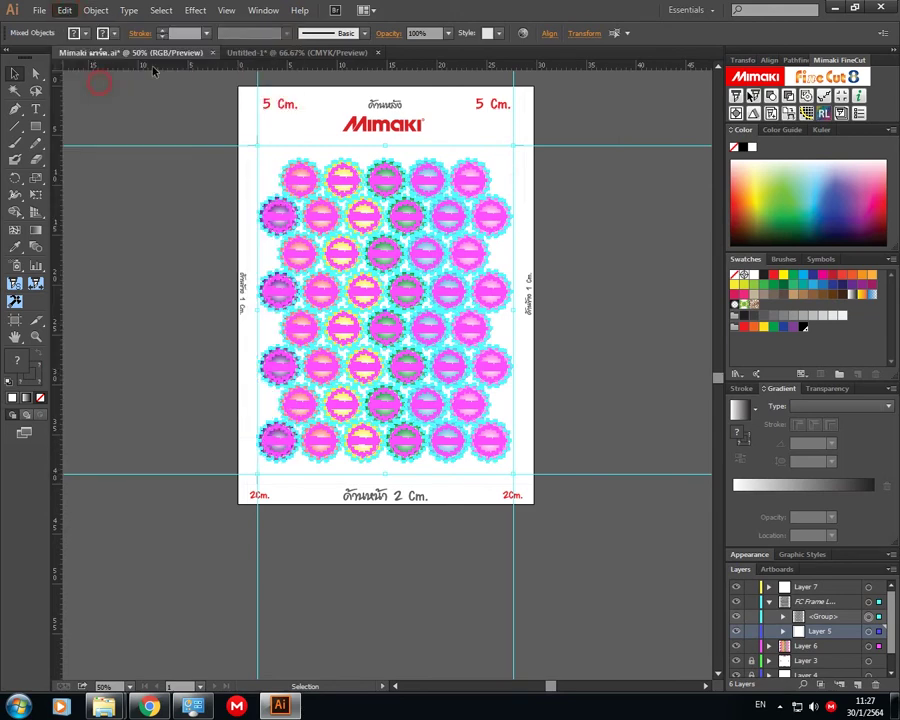
# - Paste the sticker artwork into the Untitled-1 document and align its frame with the left and right margin guides
pyautogui.click(268, 52)
pyautogui.click(361, 345)
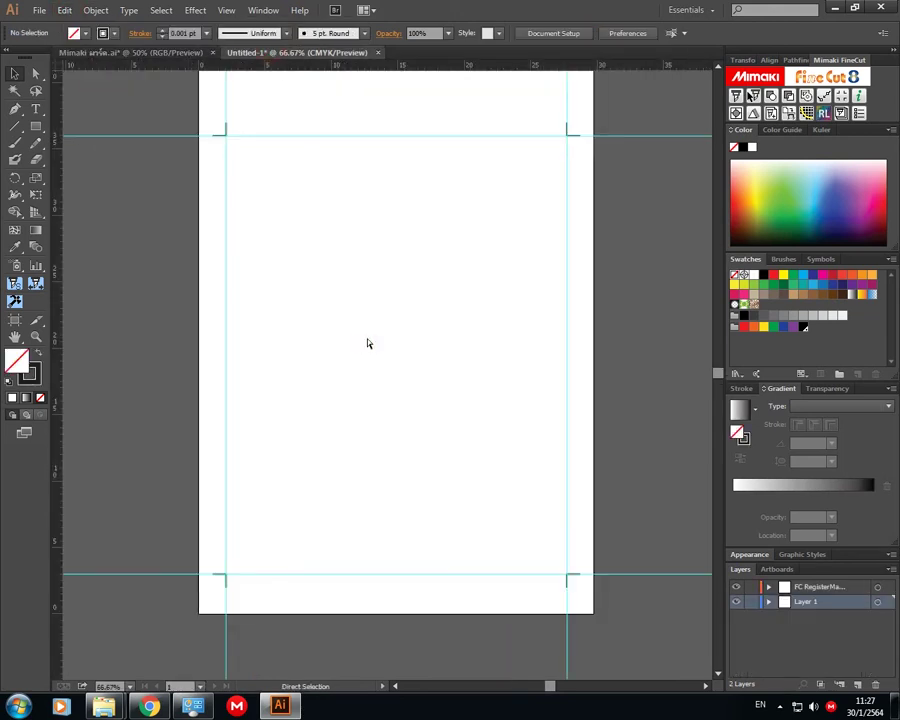
pyautogui.hotkey('ctrl', 'v')
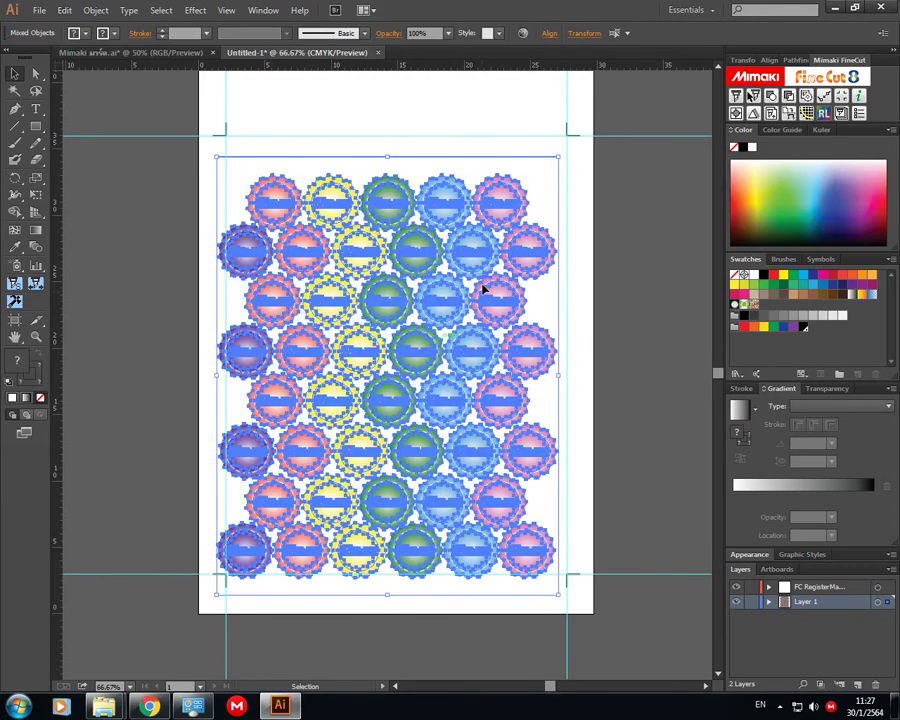
pyautogui.moveTo(476, 243); pyautogui.dragTo(479, 249)
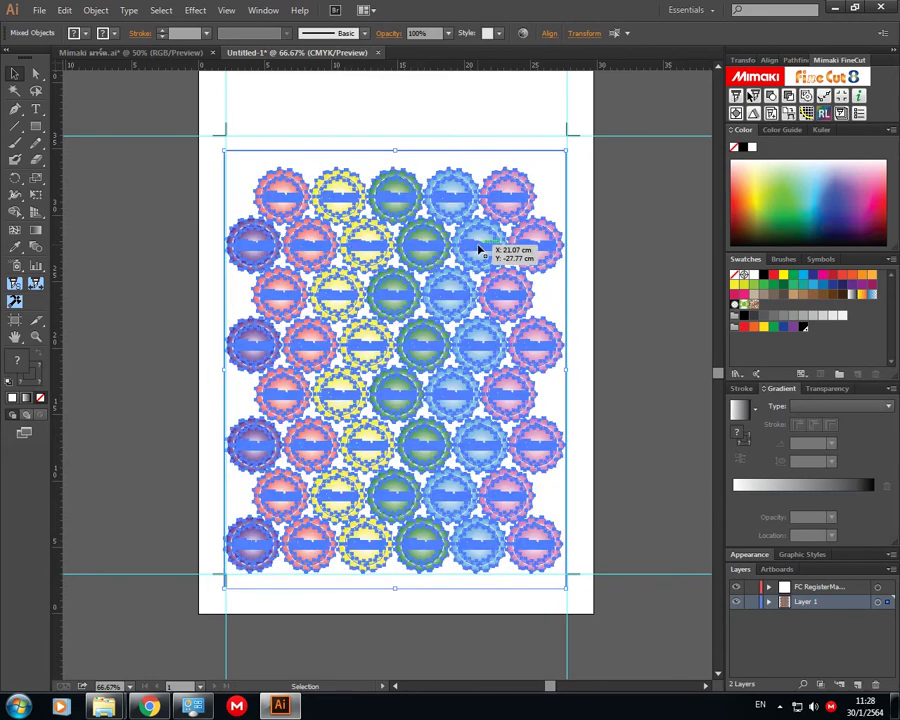
# - Delete the thin frame rectangle surrounding the pasted stickers
pyautogui.click(655, 311)
pyautogui.click(434, 152)
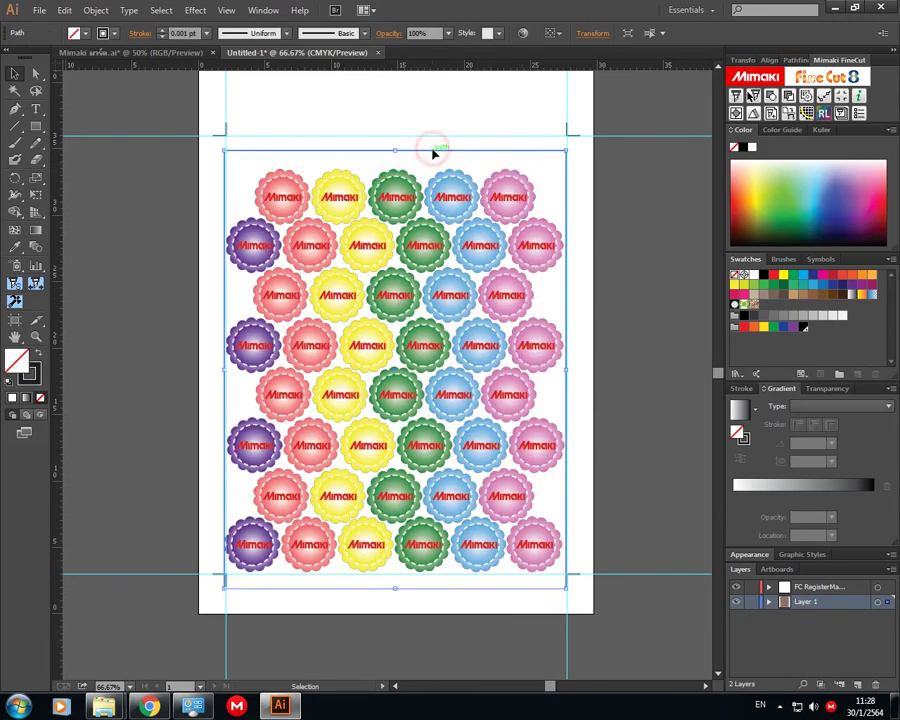
pyautogui.click(632, 243)
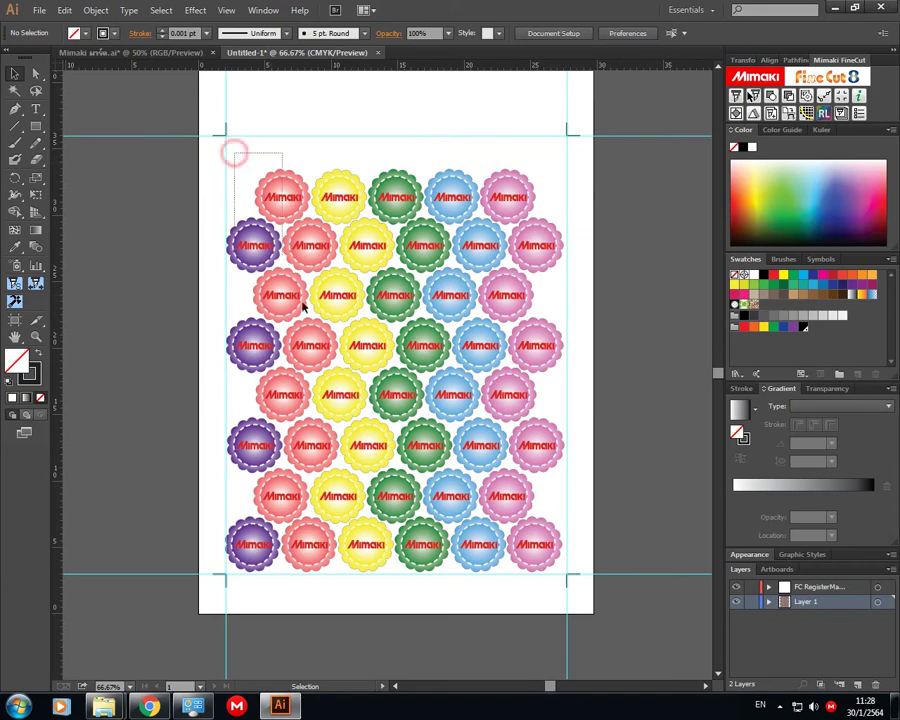
# - Select all the stickers and move them up so they sit inside the four margin guides
pyautogui.moveTo(234, 153); pyautogui.dragTo(558, 565)
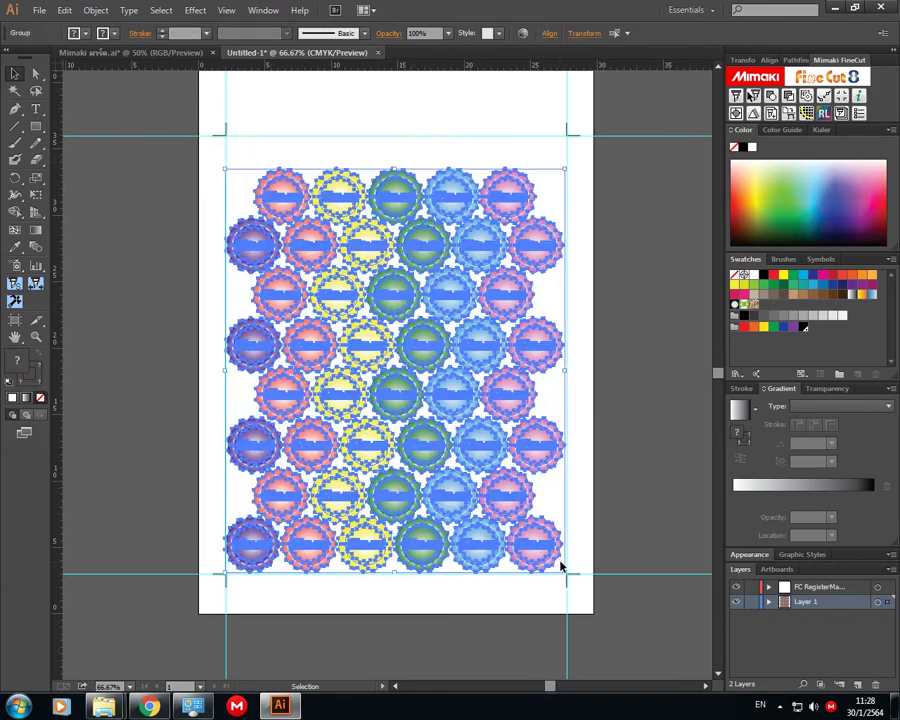
pyautogui.moveTo(510, 454); pyautogui.dragTo(524, 437)
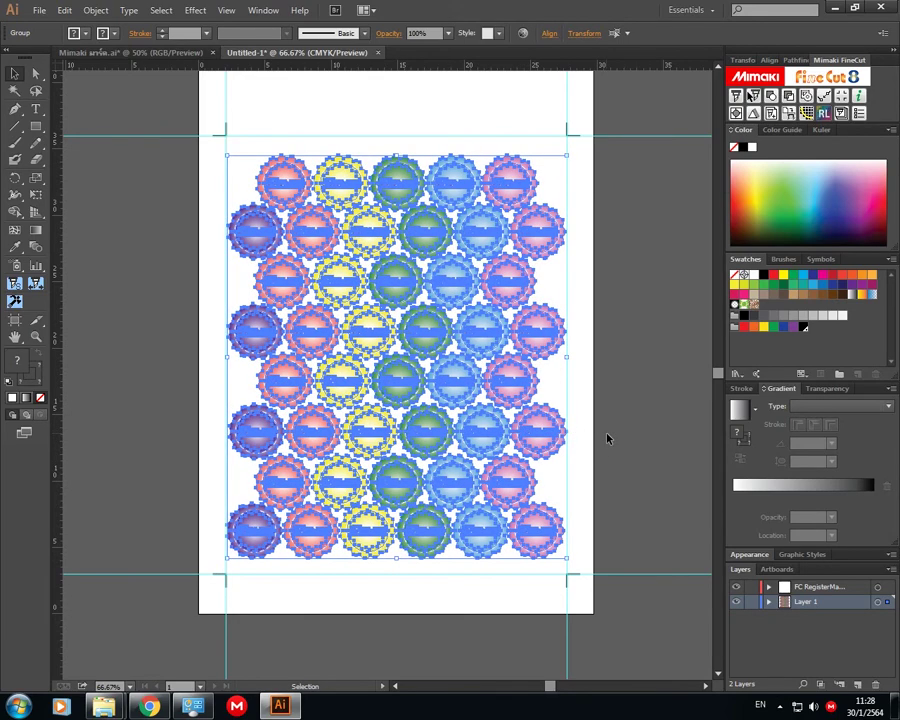
pyautogui.click(630, 347)
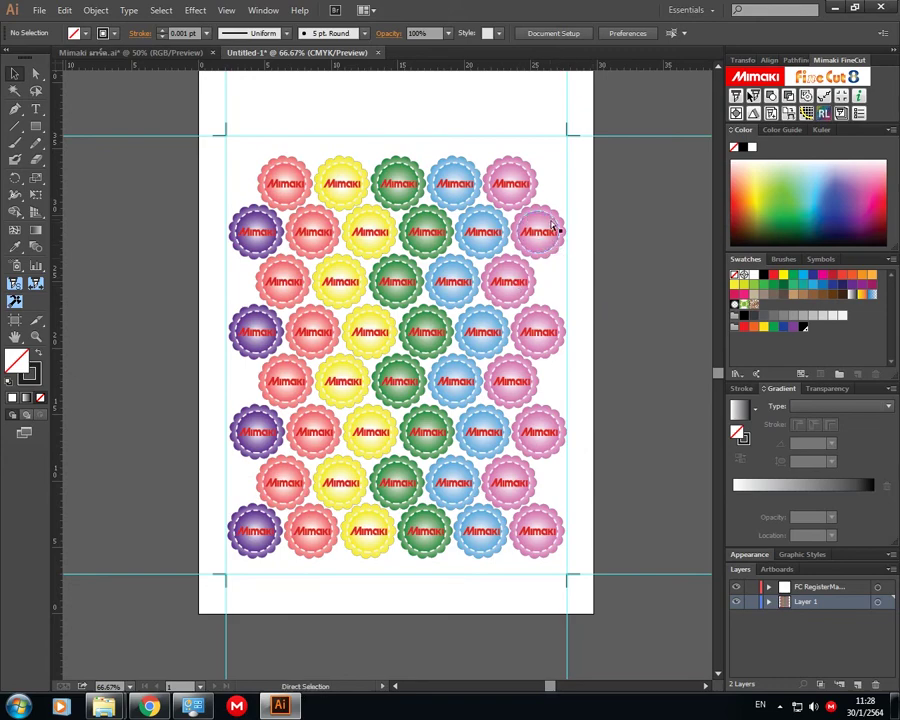
# - Ungroup the pasted sticker artwork so that single stickers can be selected
pyautogui.hotkey('ctrl', '+')
pyautogui.hotkey('ctrl', '+')
pyautogui.press('space')
pyautogui.moveTo(548, 218); pyautogui.dragTo(411, 540)
pyautogui.moveTo(407, 419); pyautogui.dragTo(345, 457)
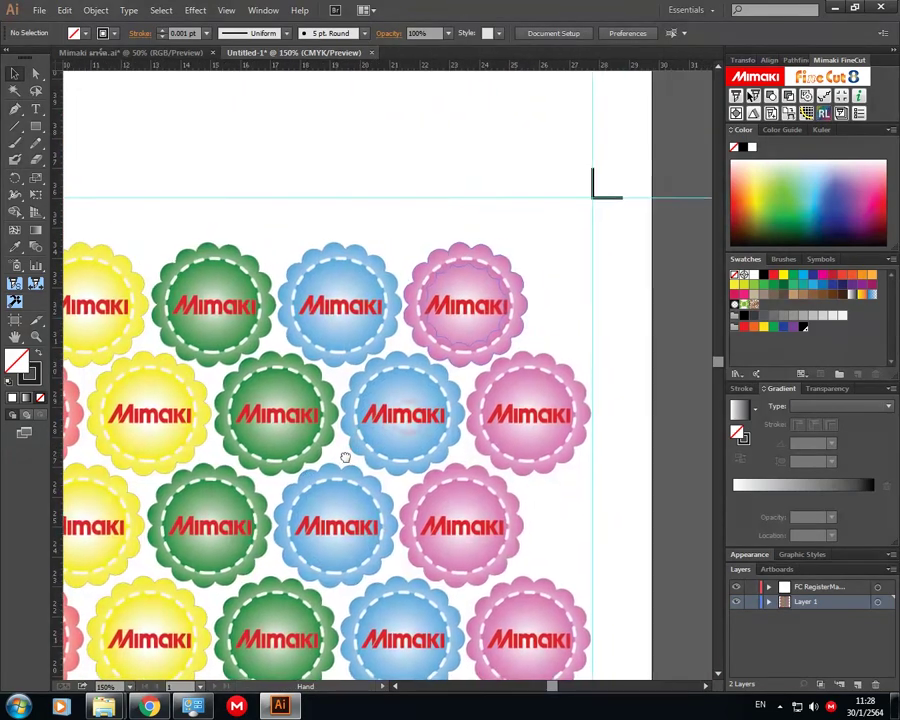
pyautogui.click(442, 301)
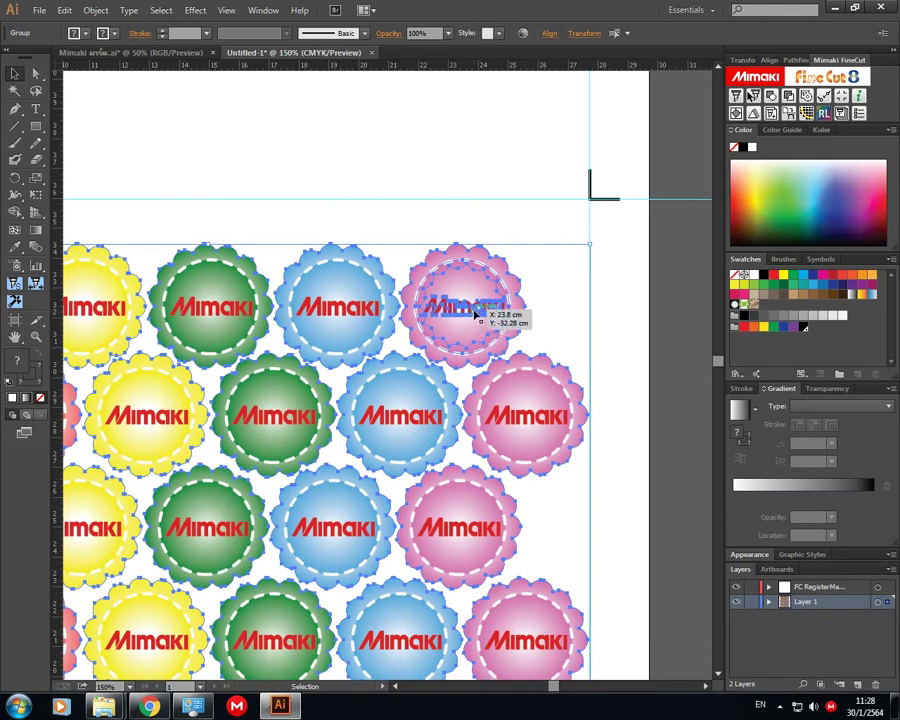
pyautogui.rightClick(476, 316)
pyautogui.click(514, 394)
# - Try moving the pink sticker in the top row across the right margin guide, and undo the move
pyautogui.click(524, 220)
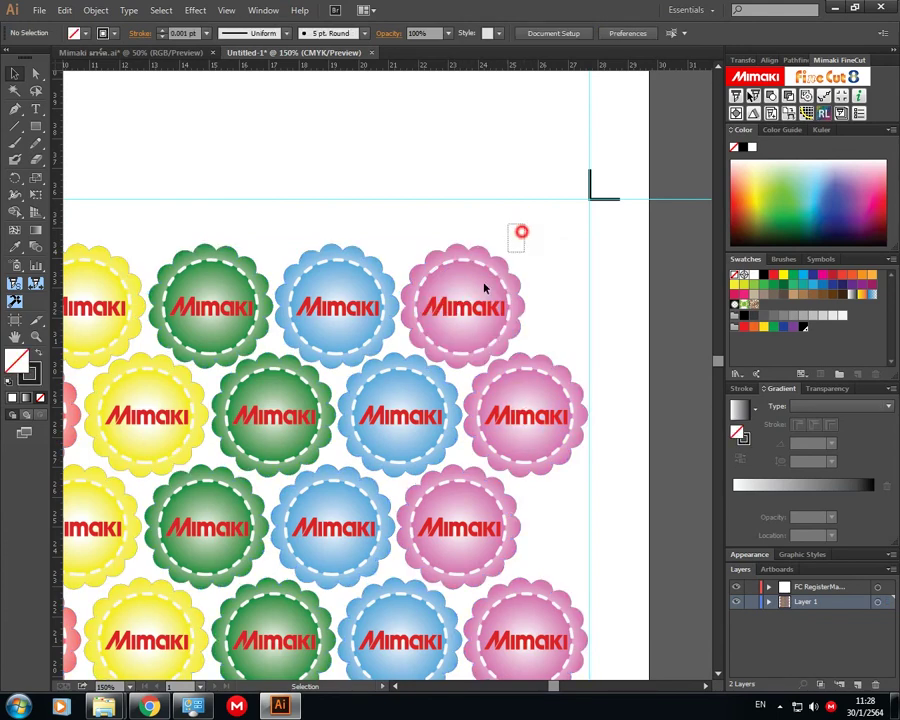
pyautogui.click(458, 325)
pyautogui.moveTo(458, 325); pyautogui.dragTo(563, 296)
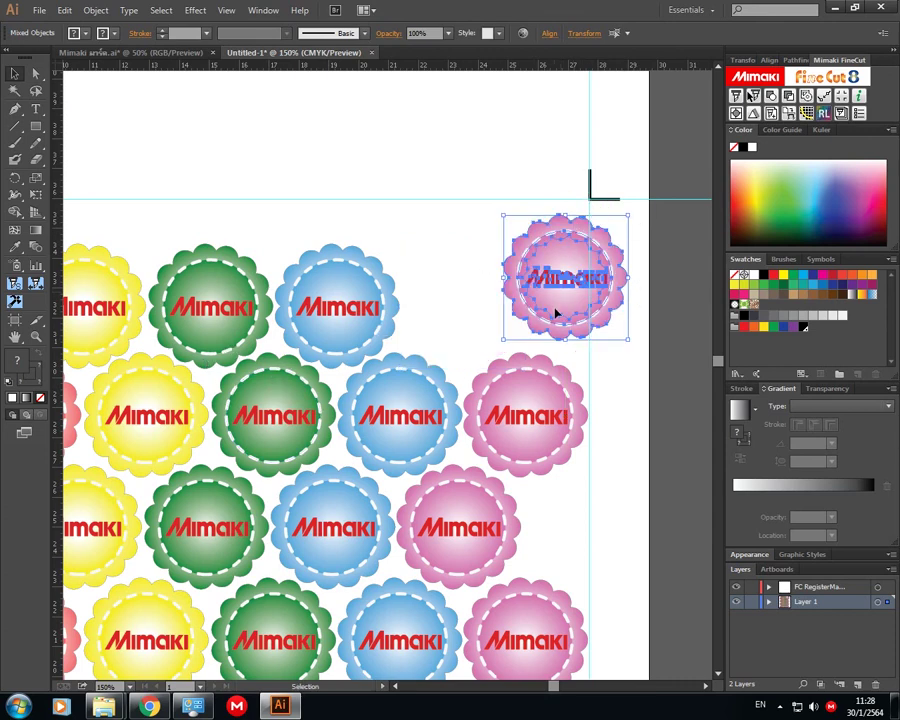
pyautogui.hotkey('ctrl', 'z')
pyautogui.click(590, 265)
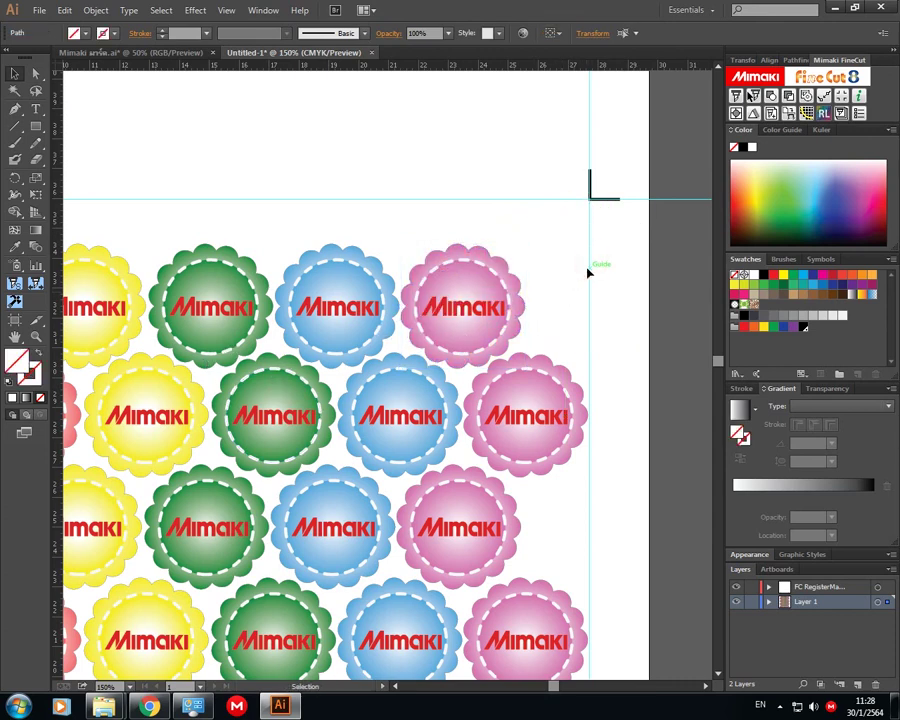
pyautogui.moveTo(567, 279)
pyautogui.mouseDown()
pyautogui.moveTo(619, 286)
pyautogui.moveTo(568, 267)
pyautogui.mouseUp()
pyautogui.click(566, 268)
pyautogui.click(614, 270)
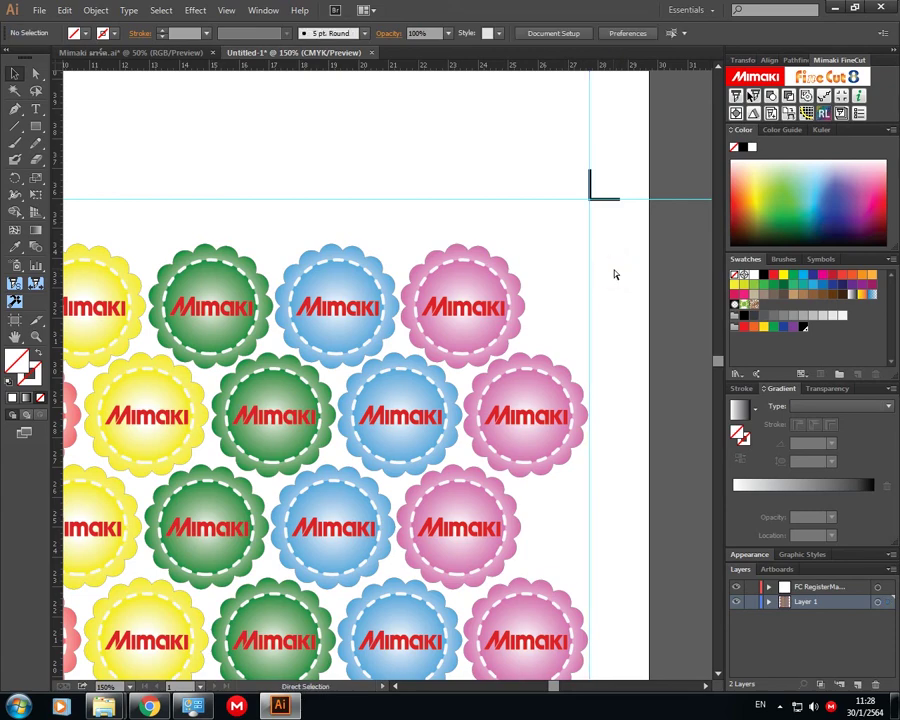
pyautogui.hotkey('ctrl', '-')
pyautogui.hotkey('ctrl', '-')
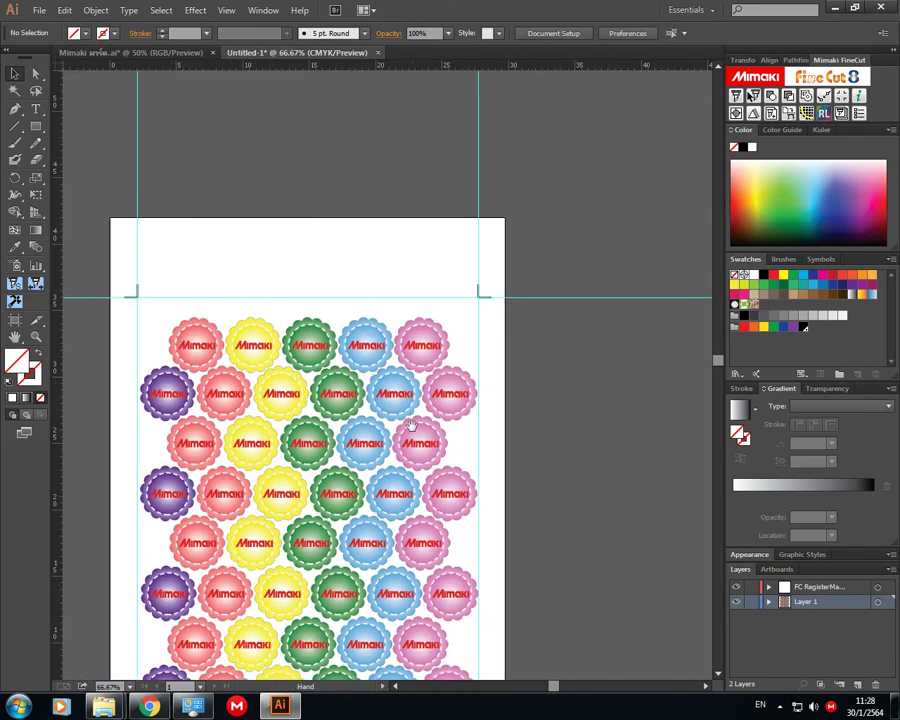